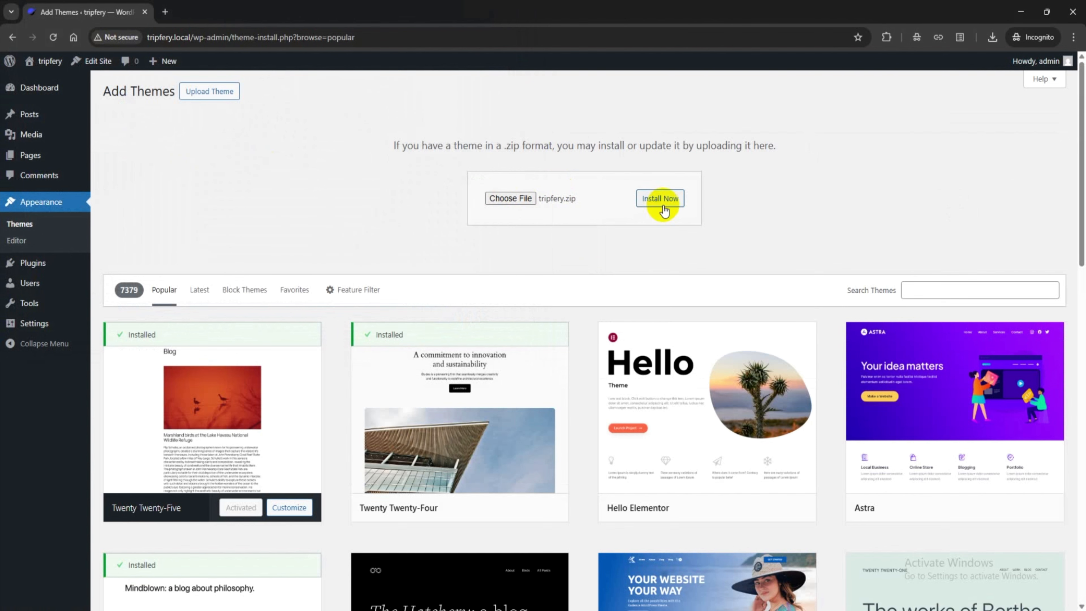
Install the theme from the uploaded tripfery.zip package and activate it.
left_click(665, 204)
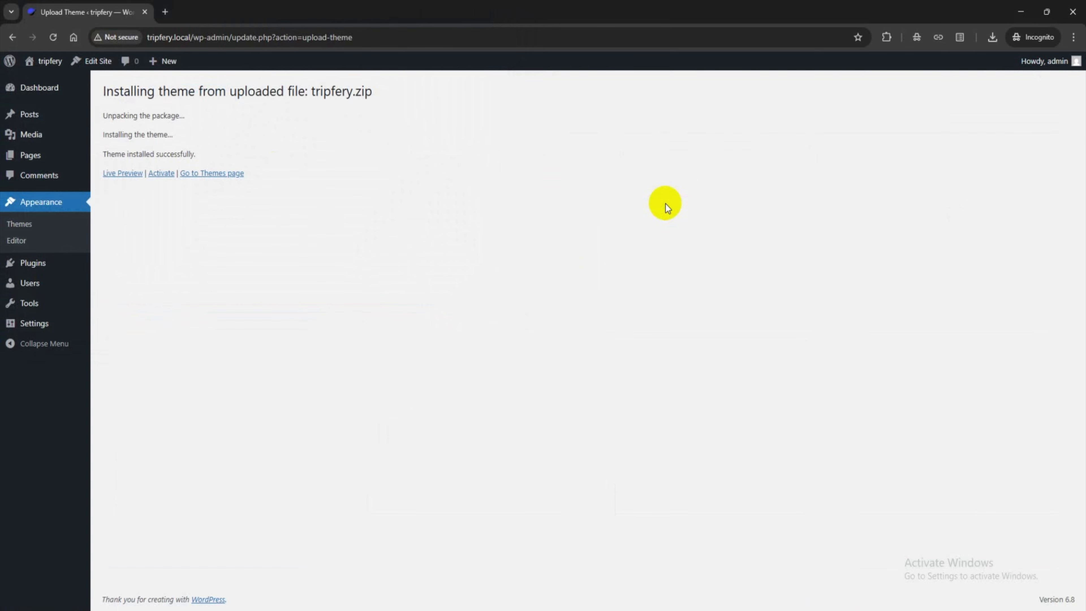
left_click(163, 175)
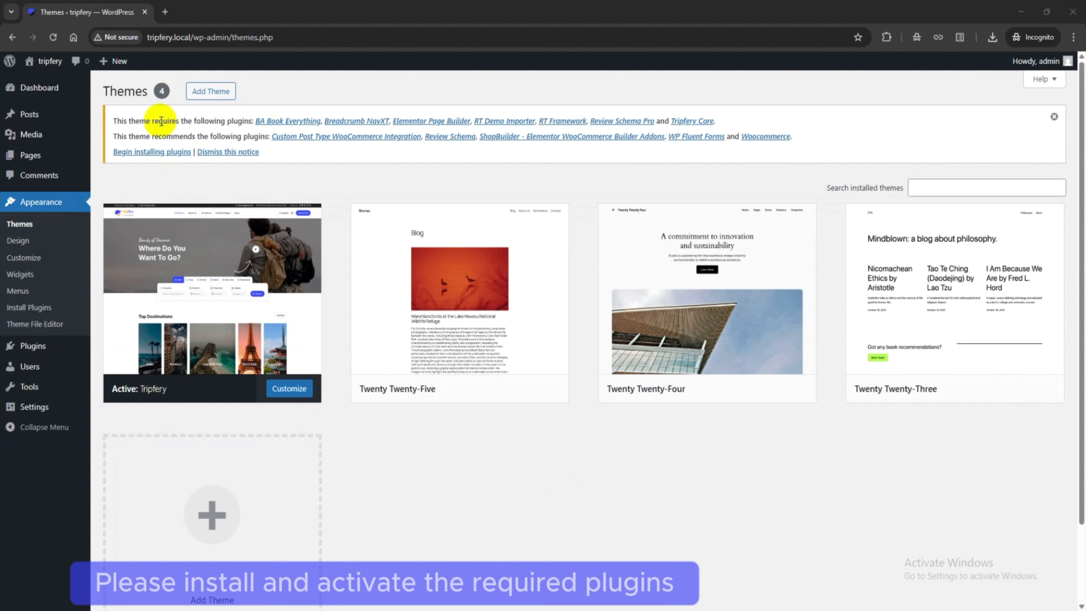
Install all the required and recommended plugins of the Tripfery theme in one bulk action.
left_click(145, 151)
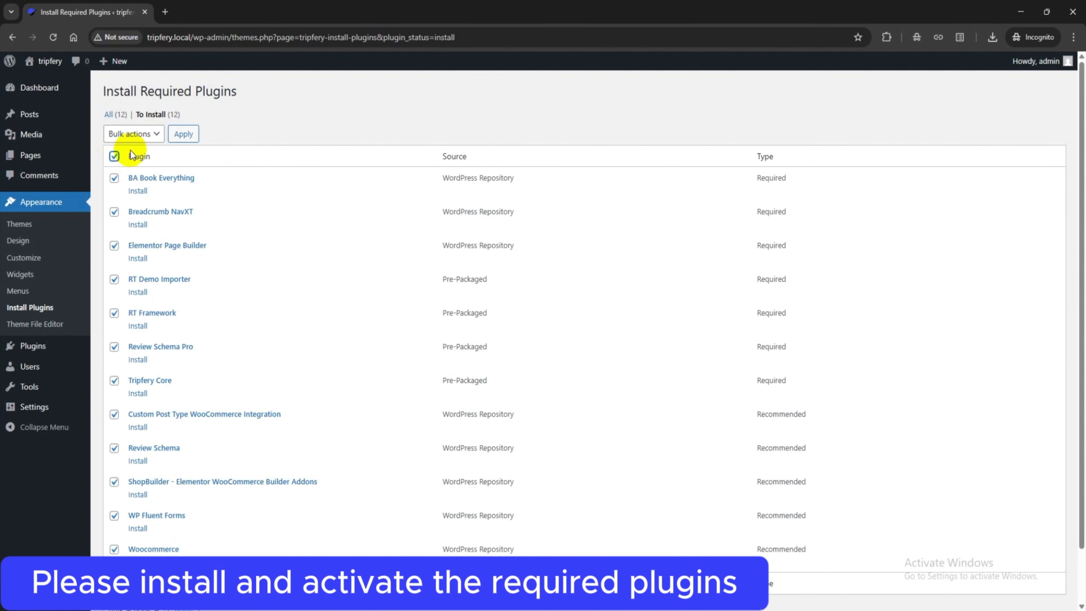
left_click(141, 133)
left_click(141, 168)
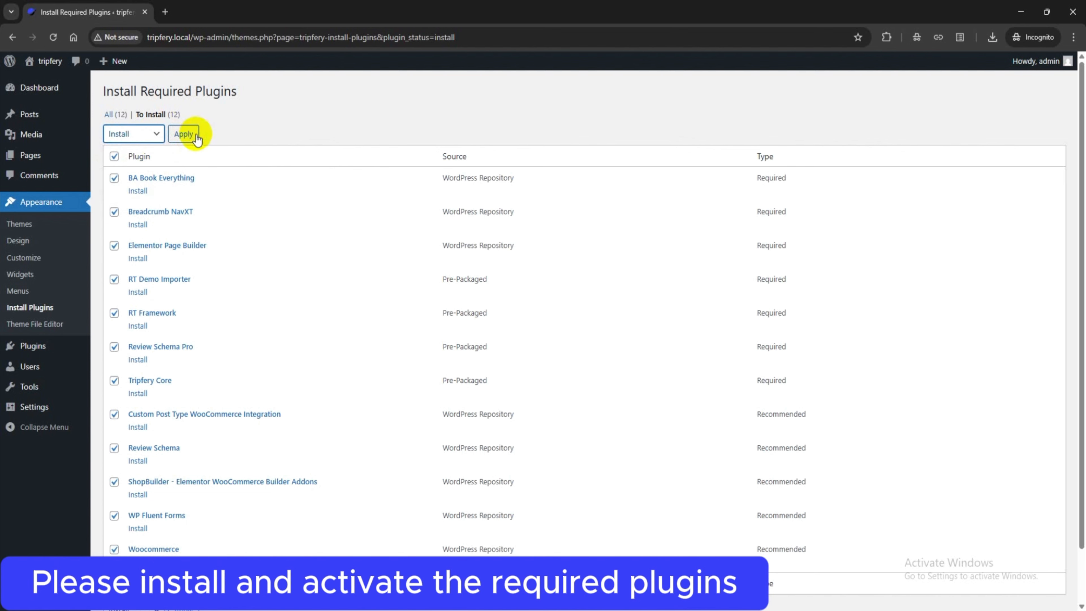
left_click(195, 136)
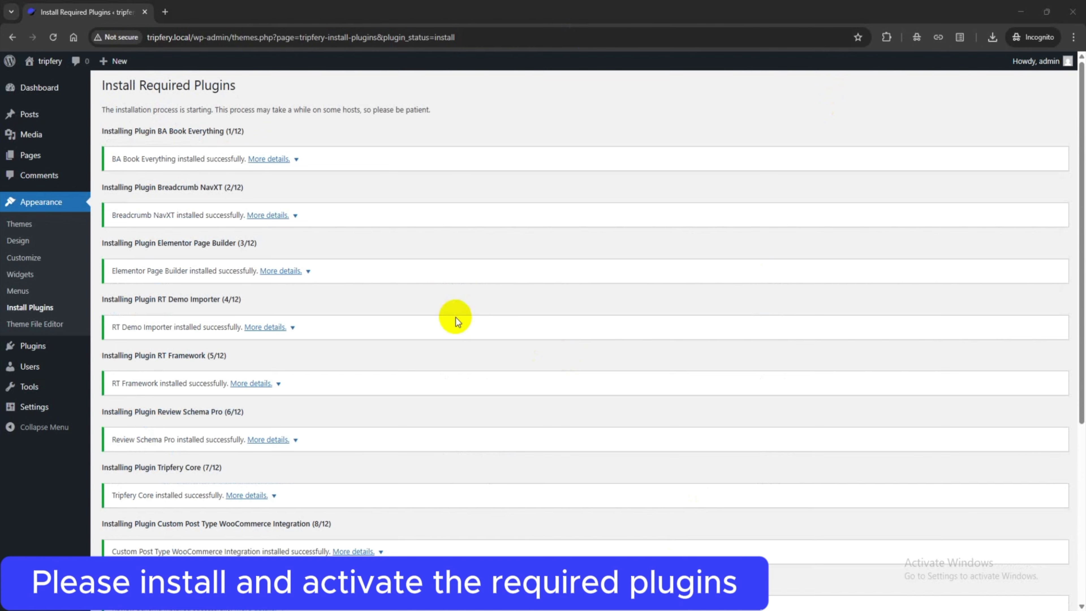
Return to the required plugins installer and activate all the installed plugins in bulk.
scroll(456, 318, "down", 5)
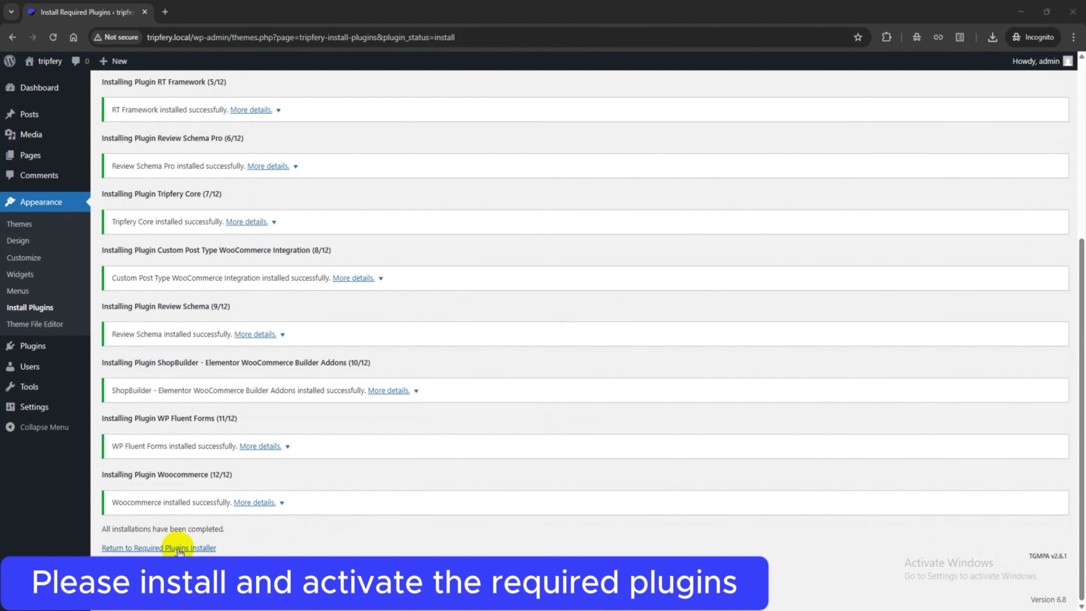
left_click(170, 548)
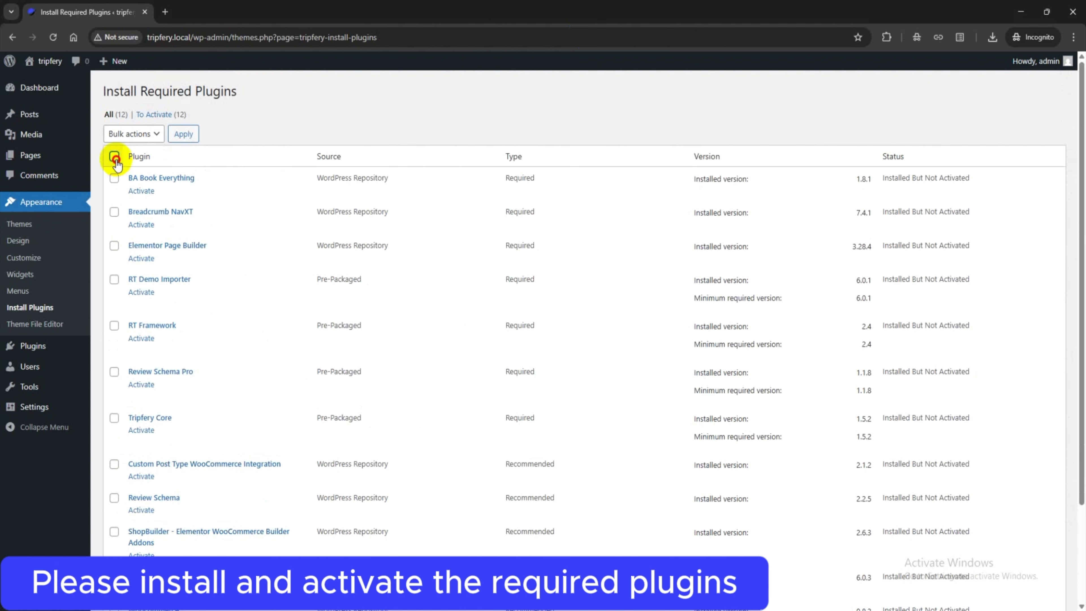
left_click(124, 133)
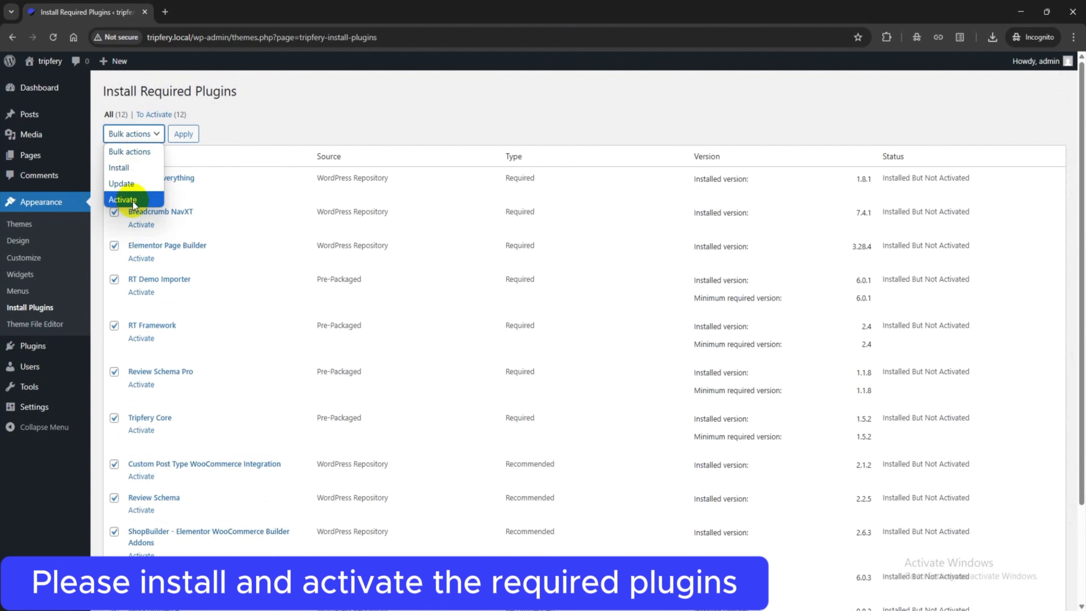
left_click(122, 201)
left_click(183, 133)
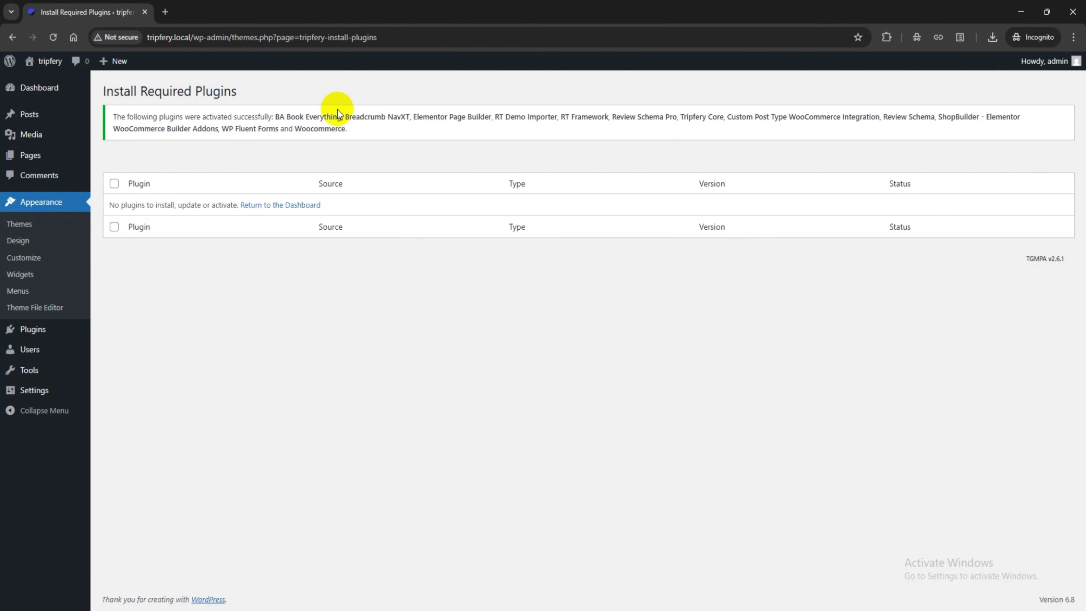
Open the theme's demo content installer and install the Main Home demo, confirming the import.
left_click(47, 88)
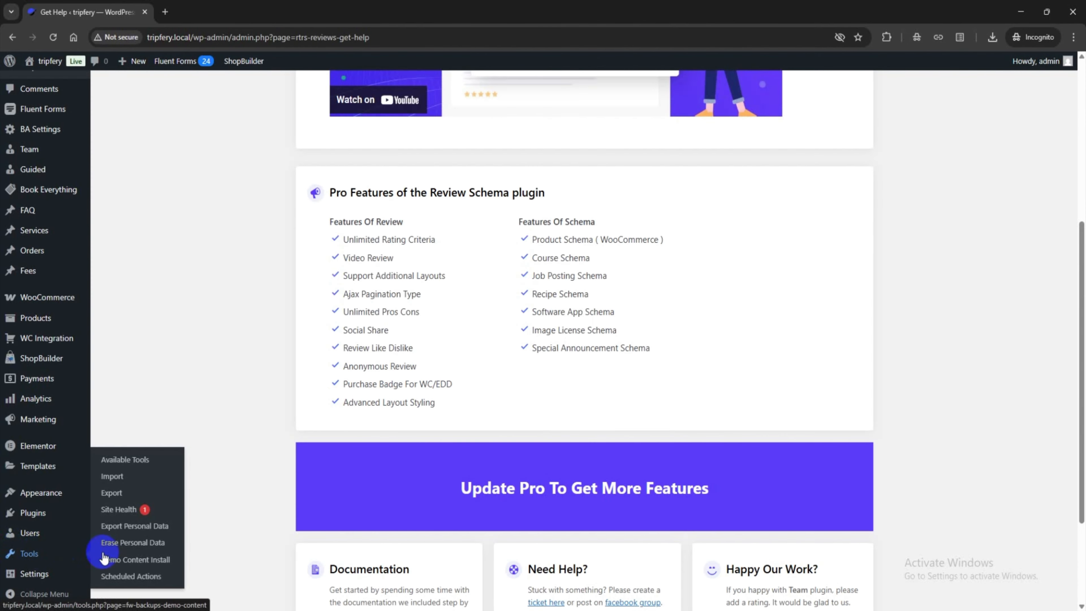
left_click(155, 565)
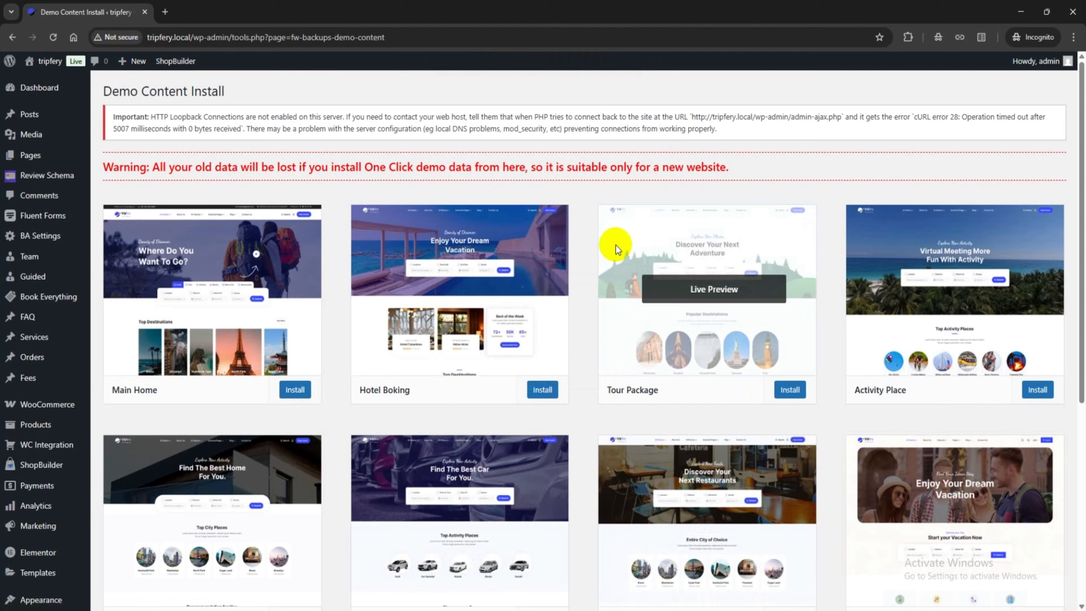
scroll(543, 194, "down", 5)
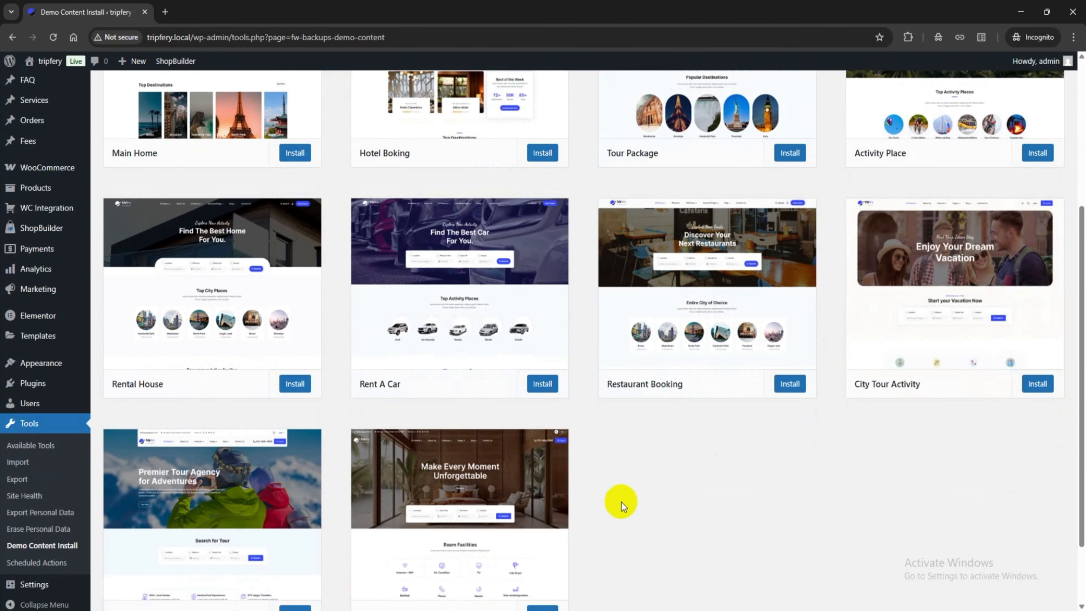
scroll(240, 484, "up", 5)
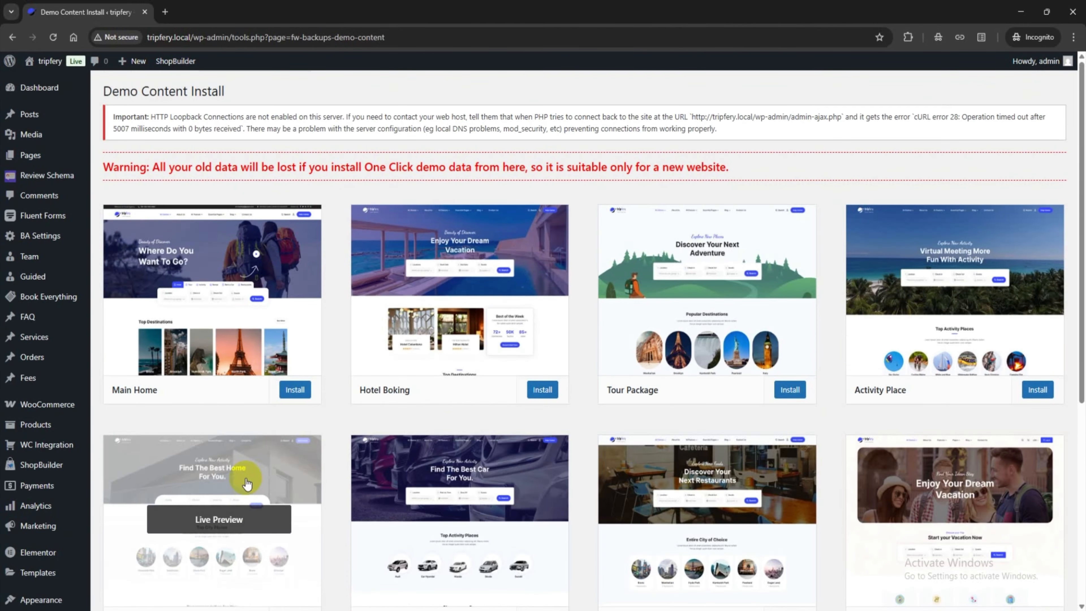
left_click(284, 389)
left_click(593, 131)
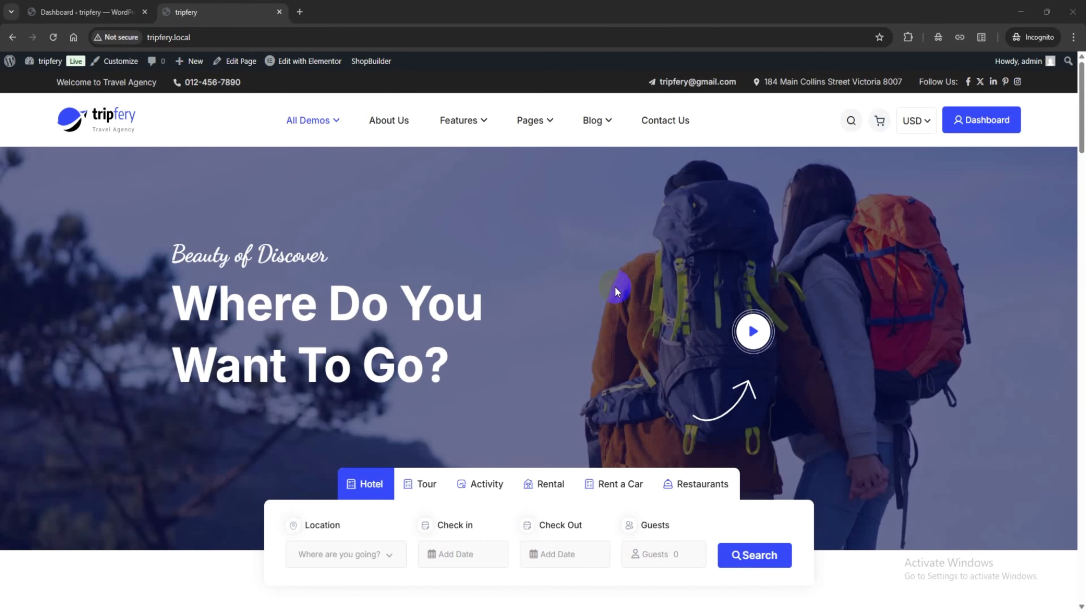
Review the imported home page down to Recommended for You, viewing its Tour, Activity, Rental, Car, Restaurants and Hotel listings.
scroll(617, 286, "down", 10)
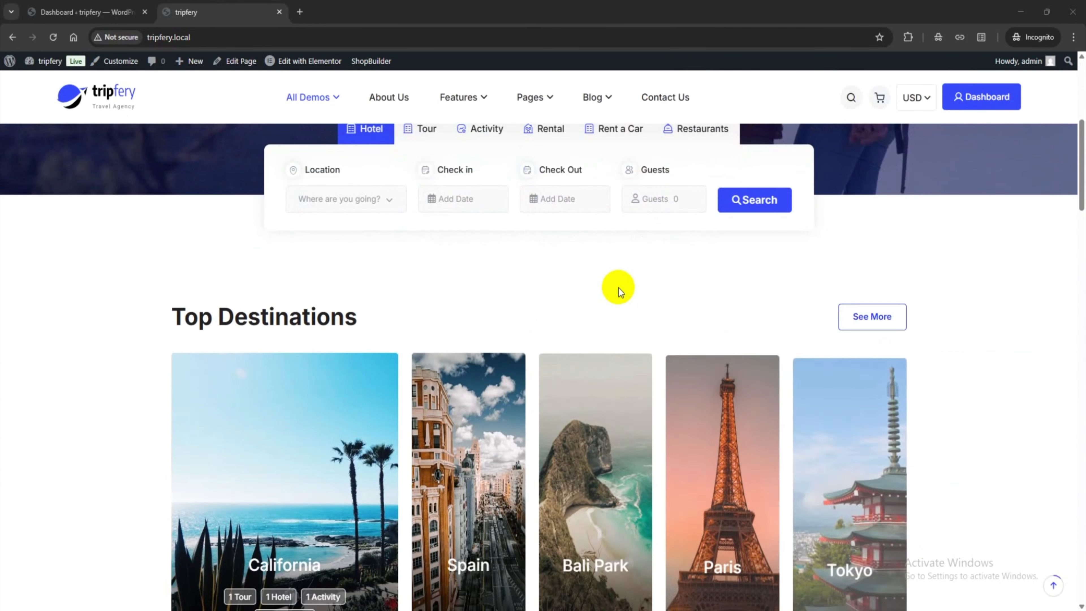
scroll(887, 440, "down", 7)
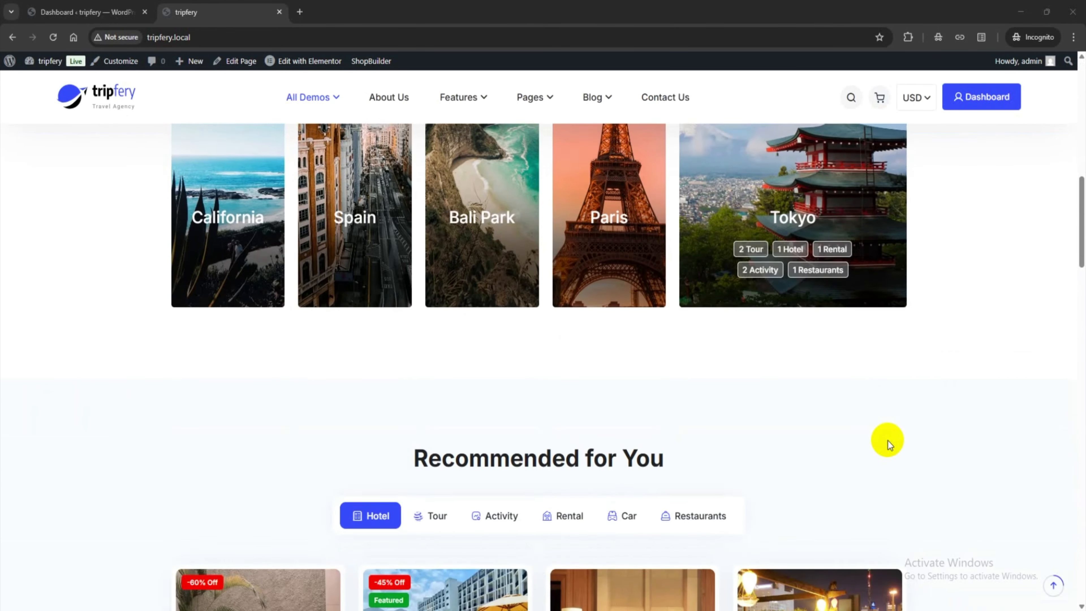
scroll(789, 420, "down", 4)
left_click(431, 213)
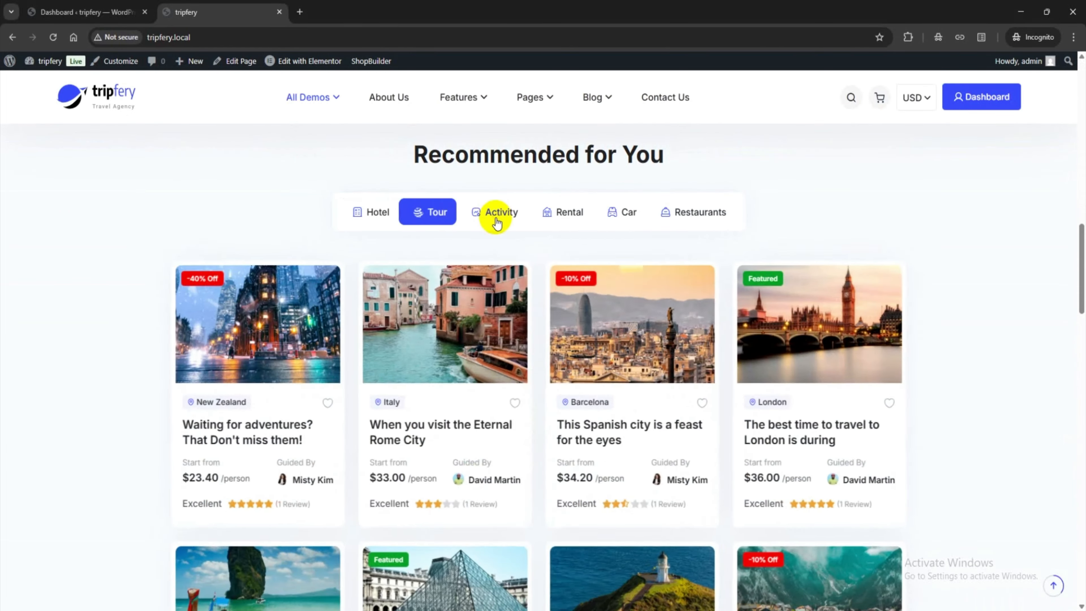
left_click(497, 213)
left_click(562, 222)
left_click(628, 214)
left_click(686, 213)
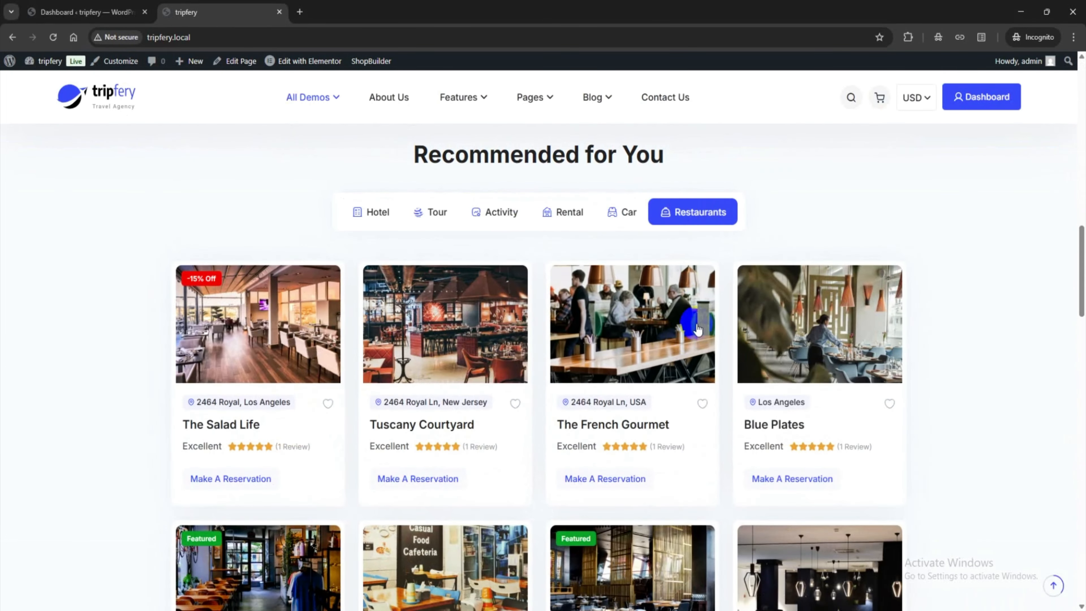
left_click(379, 224)
Review the rest of the home page from the promotional banners to the footer, and return to its beginning.
left_click_drag(1081, 259, 1082, 369)
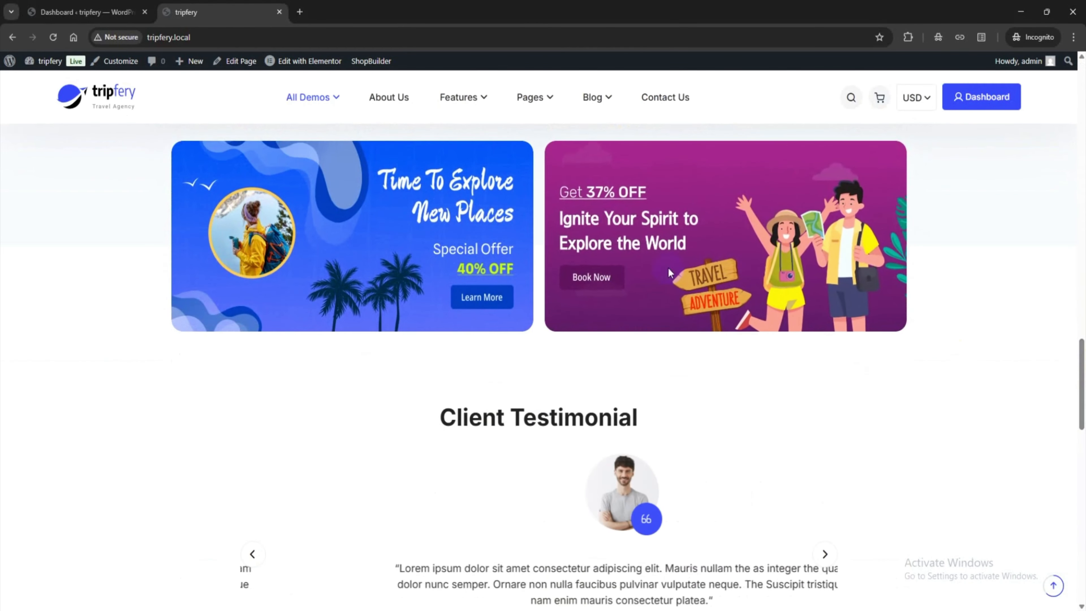
scroll(351, 348, "down", 4)
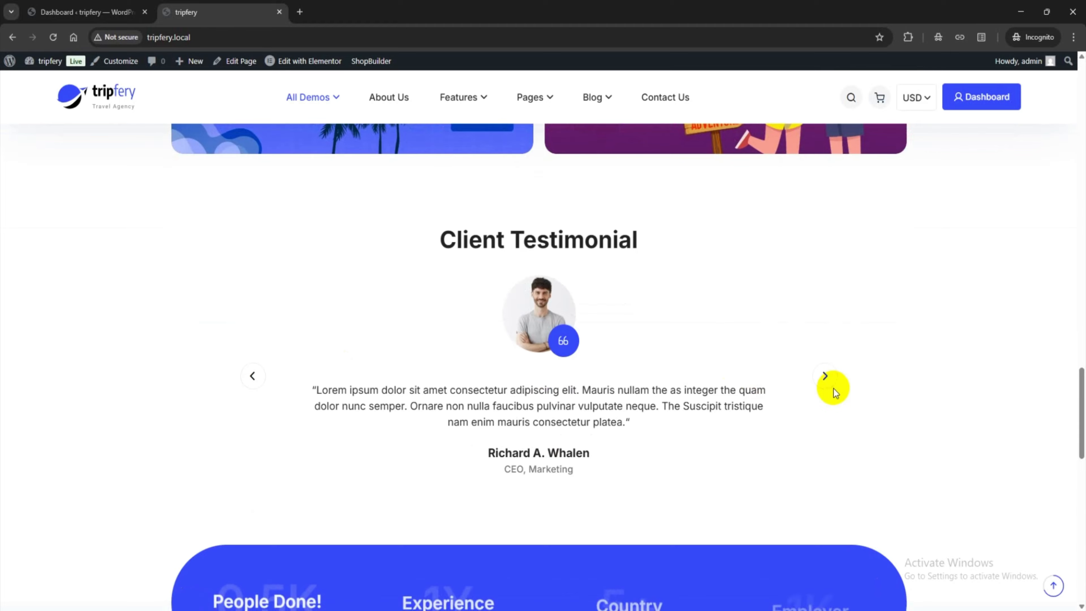
scroll(831, 388, "down", 5)
scroll(784, 396, "down", 12)
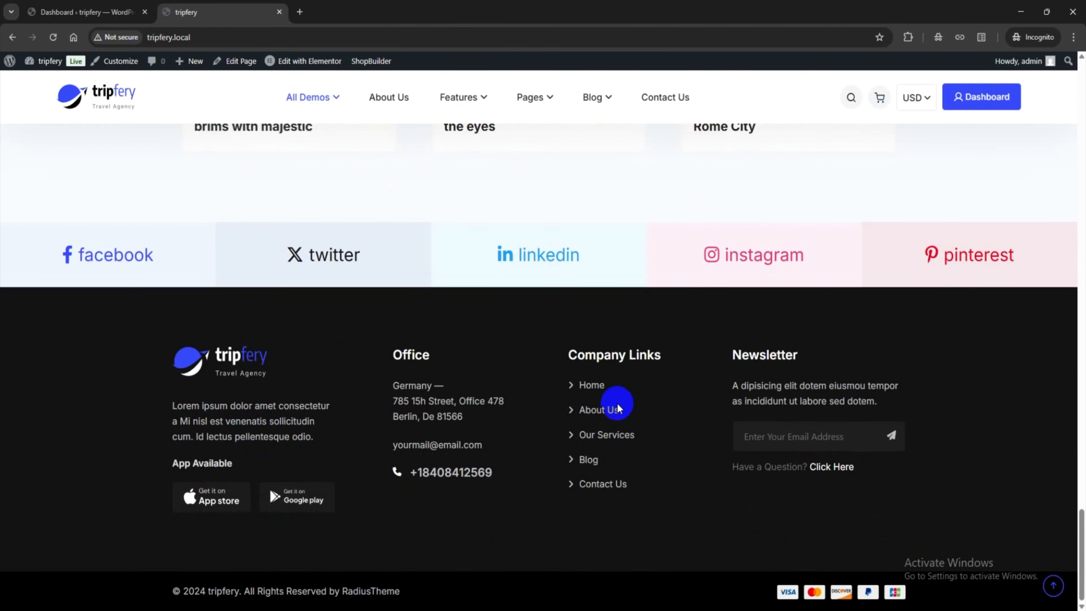
left_click(1053, 585)
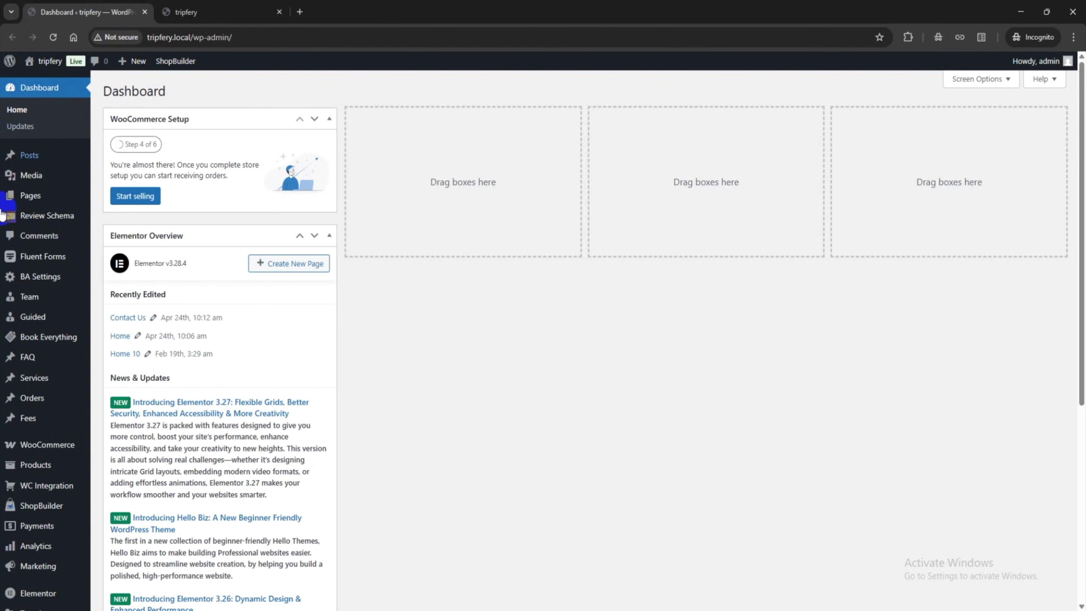
Open the theme's Customize page from the admin dashboard in a new browser tab and switch to it.
mouse_move(47, 514)
scroll(47, 513, "down", 3)
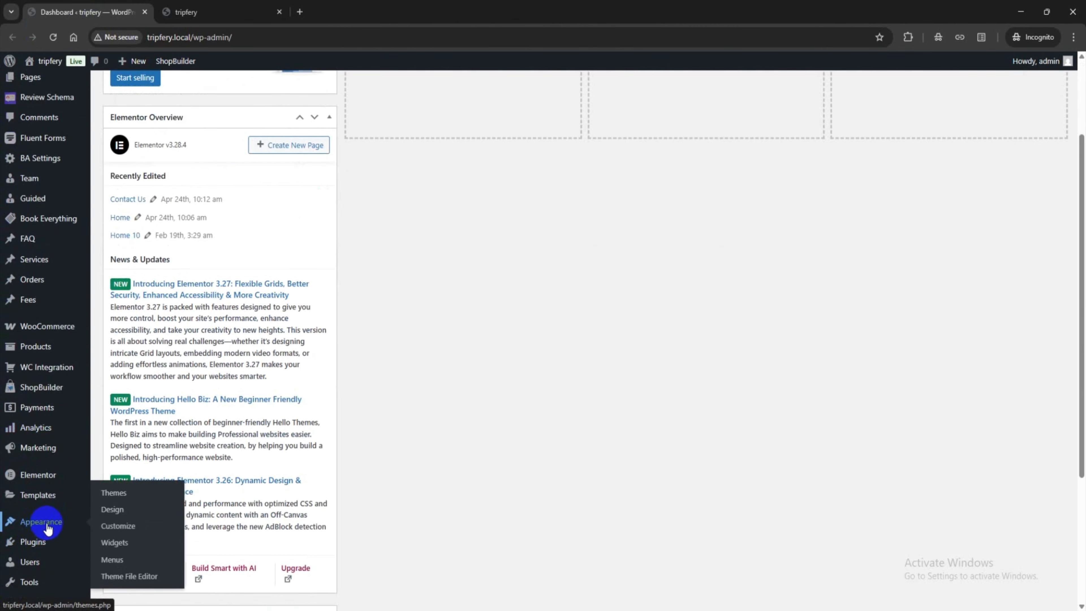
right_click(130, 529)
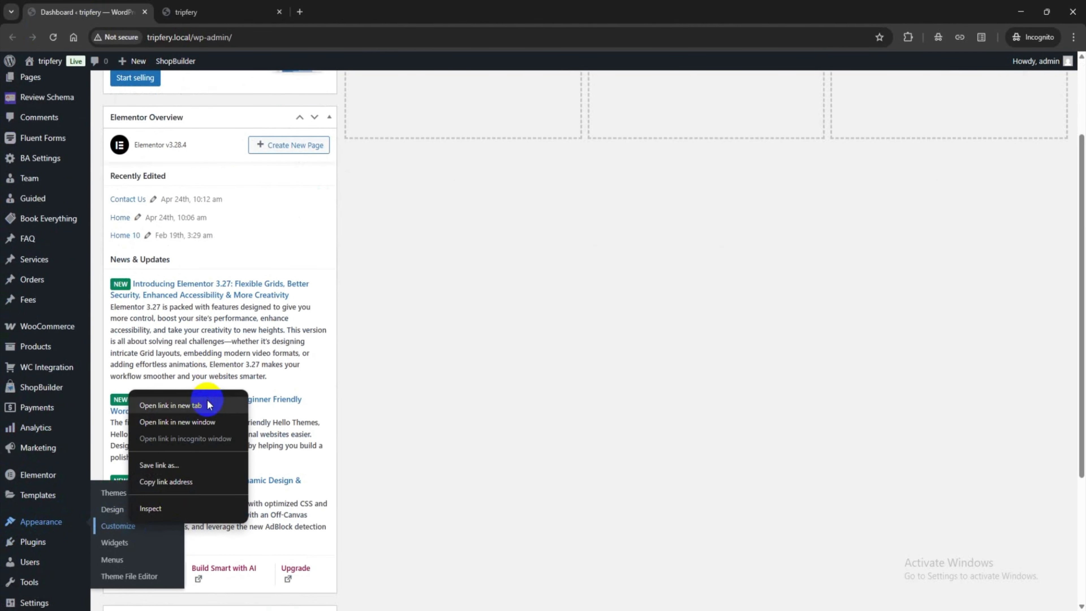
left_click(208, 406)
left_click(216, 9)
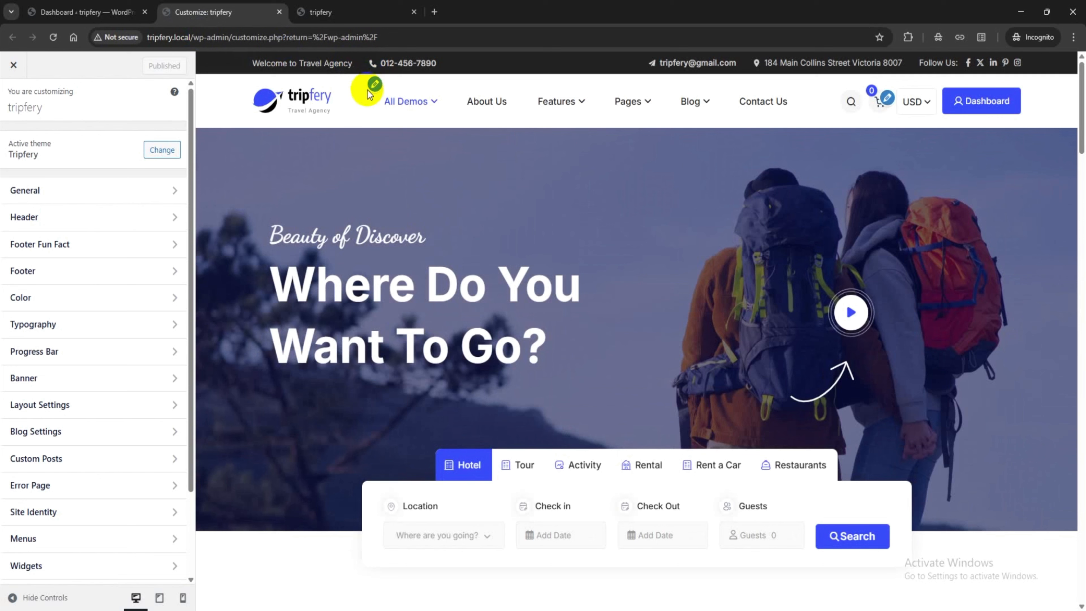
Replace the Main Logo in the general Theme Logo settings with an uploaded Logo.jpg and publish the change.
left_click(74, 197)
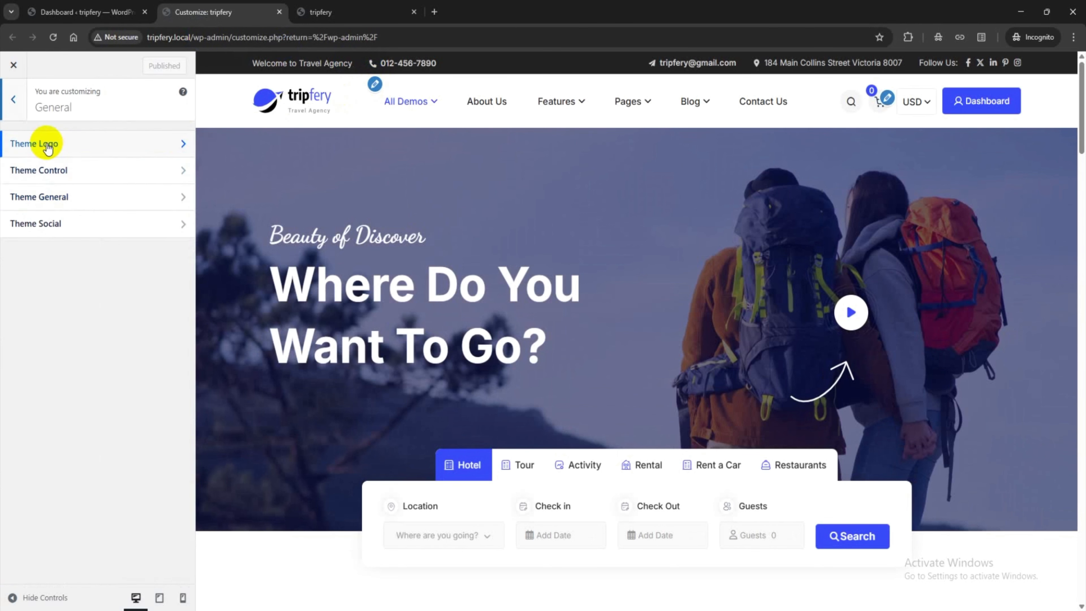
left_click(122, 144)
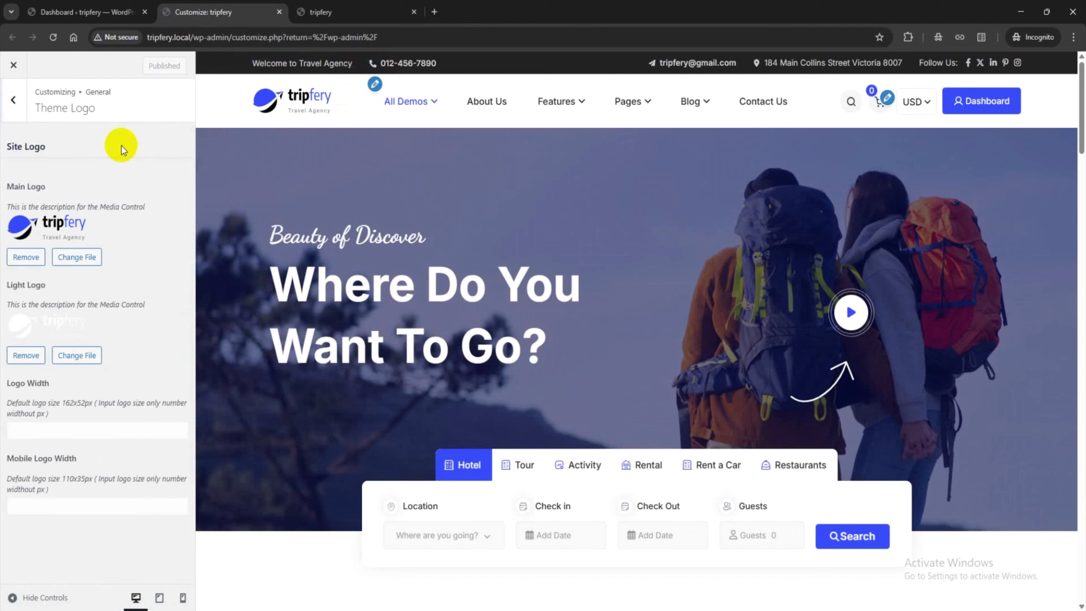
left_click(76, 257)
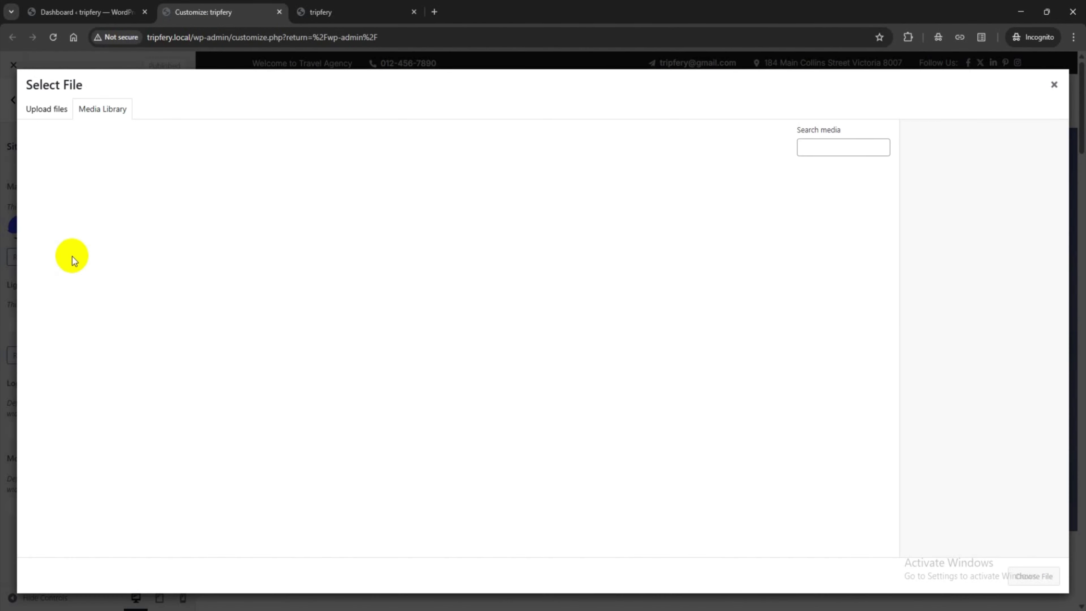
left_click(51, 111)
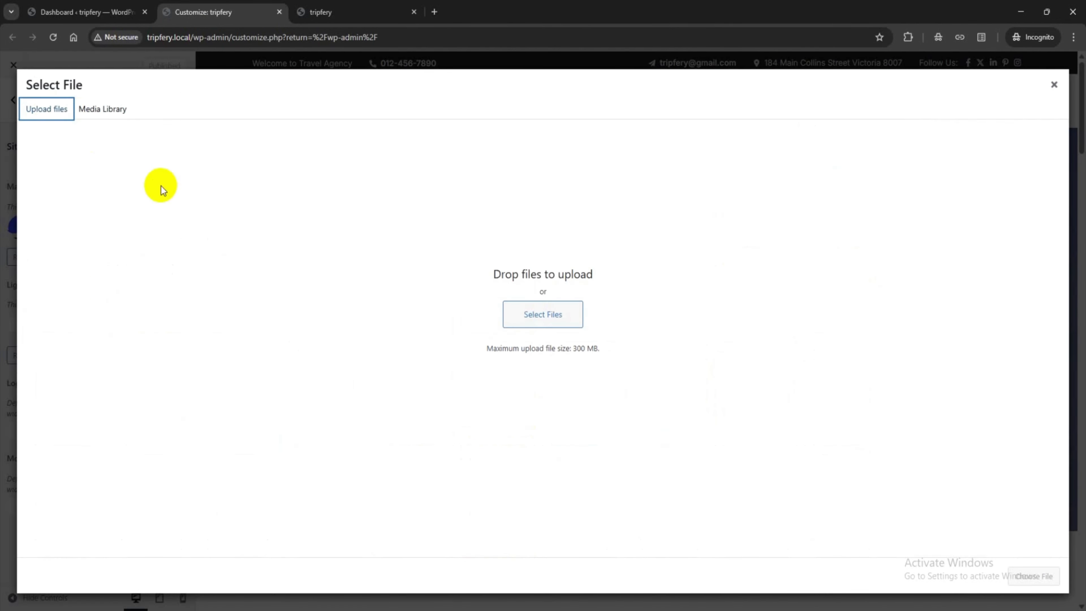
left_click(527, 322)
double_click(152, 115)
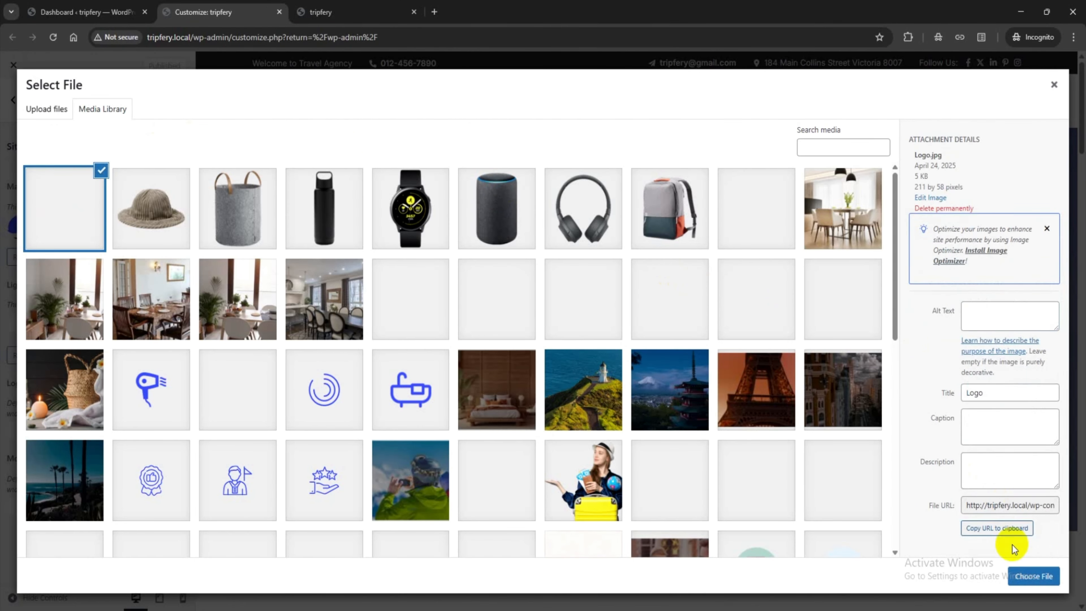
left_click(1028, 578)
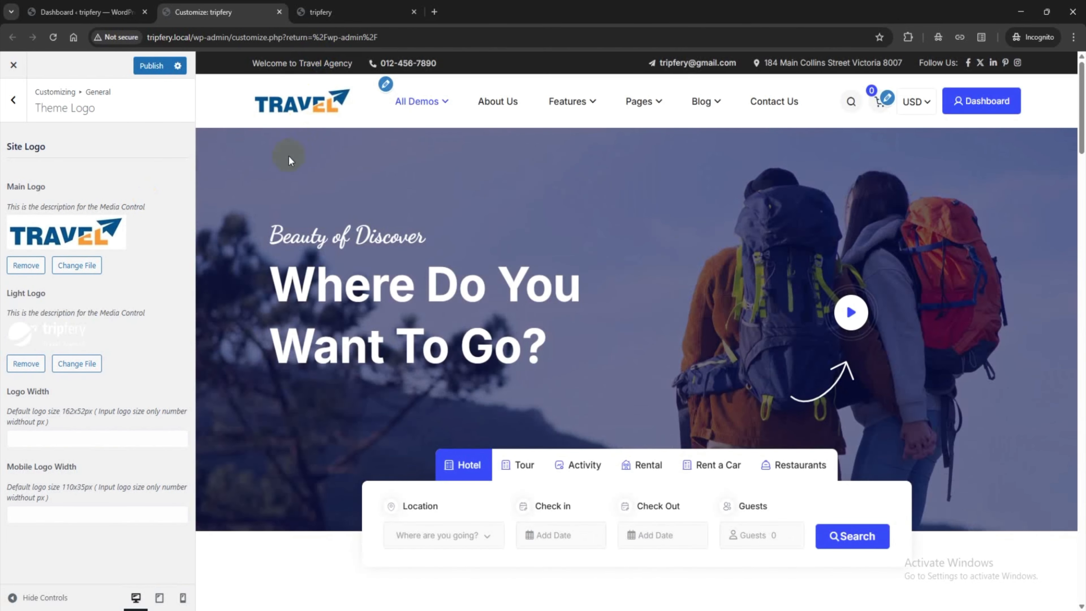
left_click(152, 66)
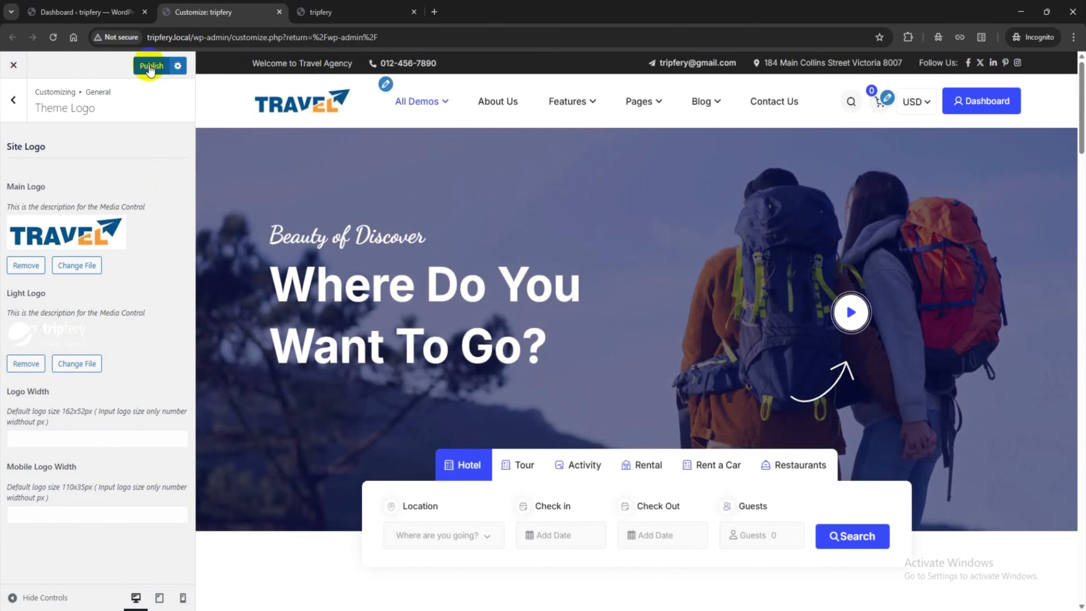
In the general Theme Control settings, switch the Back to Top Arrow off and on again, and turn off the Preloader.
left_click(10, 104)
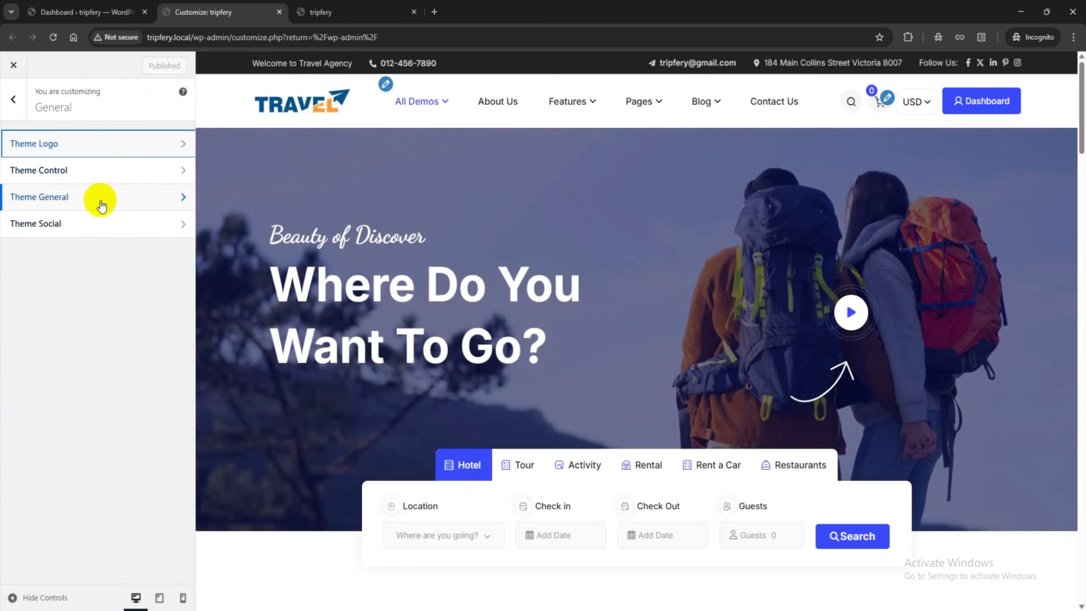
left_click(97, 170)
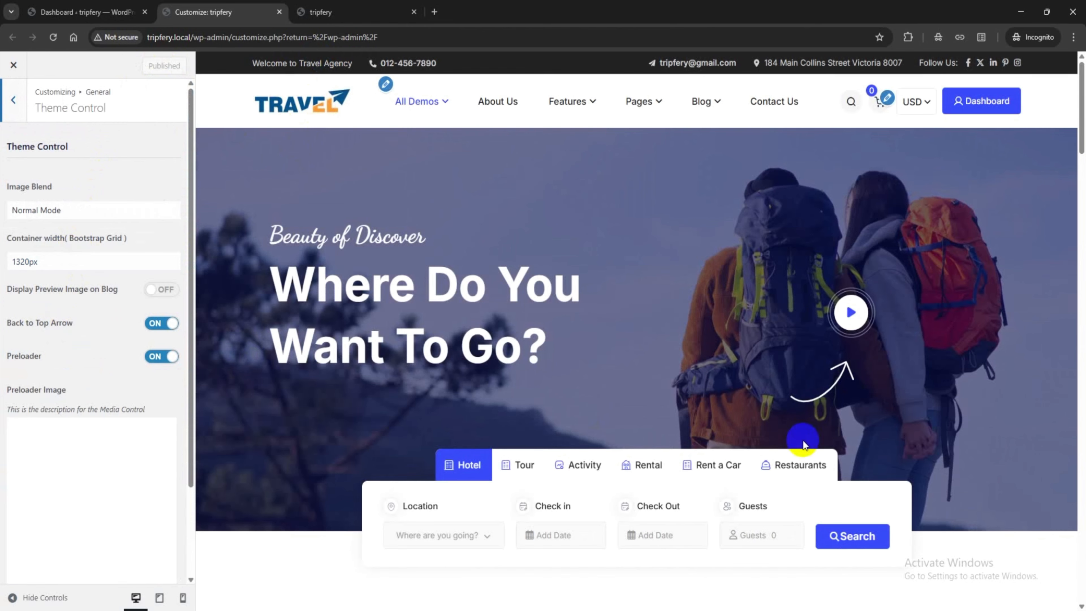
scroll(884, 451, "down", 3)
scroll(884, 450, "down", 5)
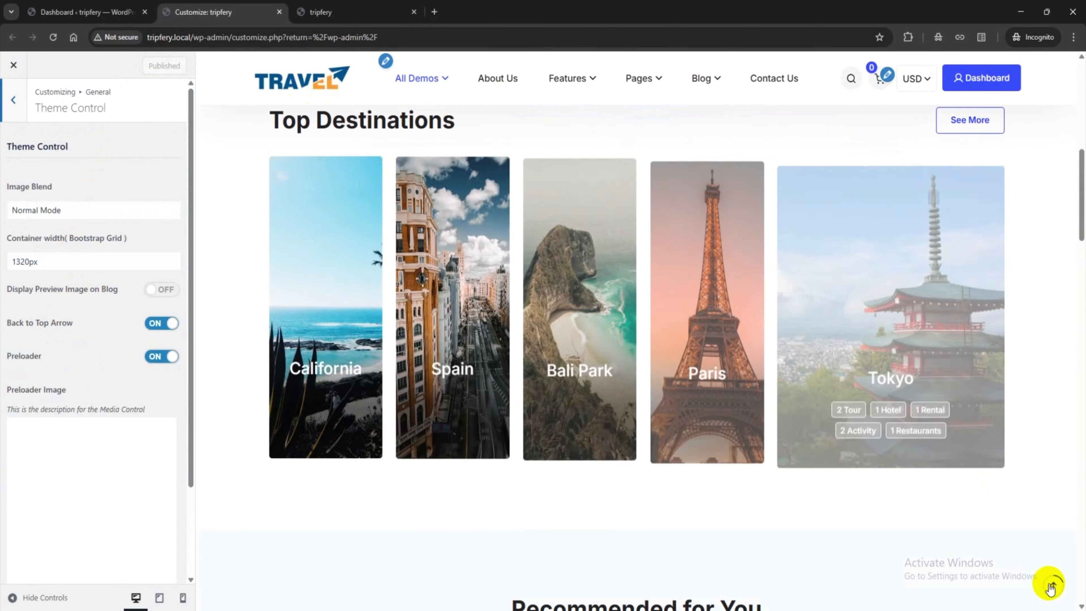
left_click(160, 325)
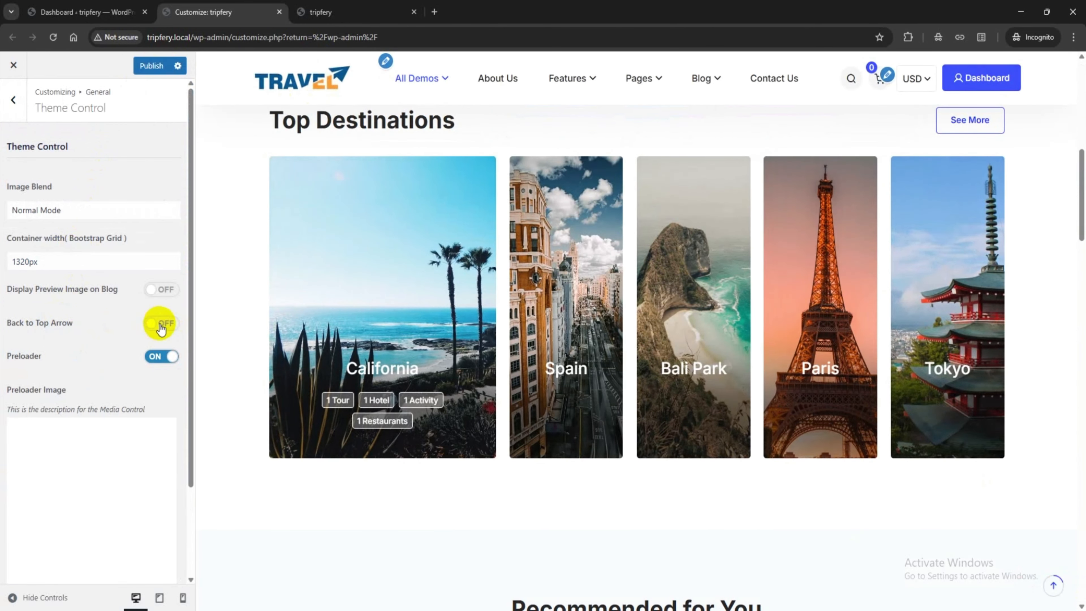
left_click(160, 324)
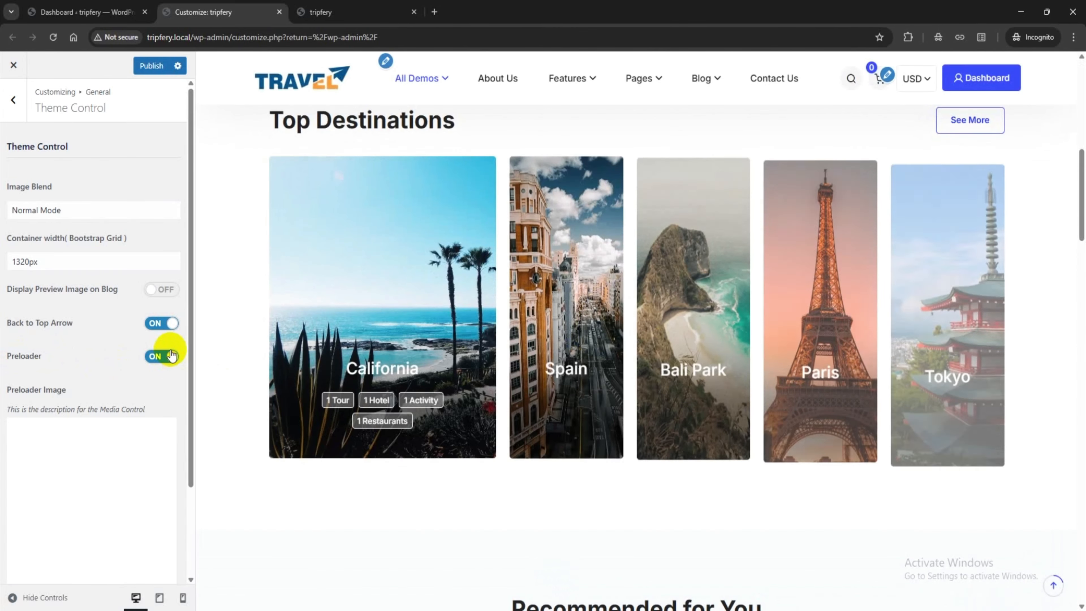
left_click(165, 359)
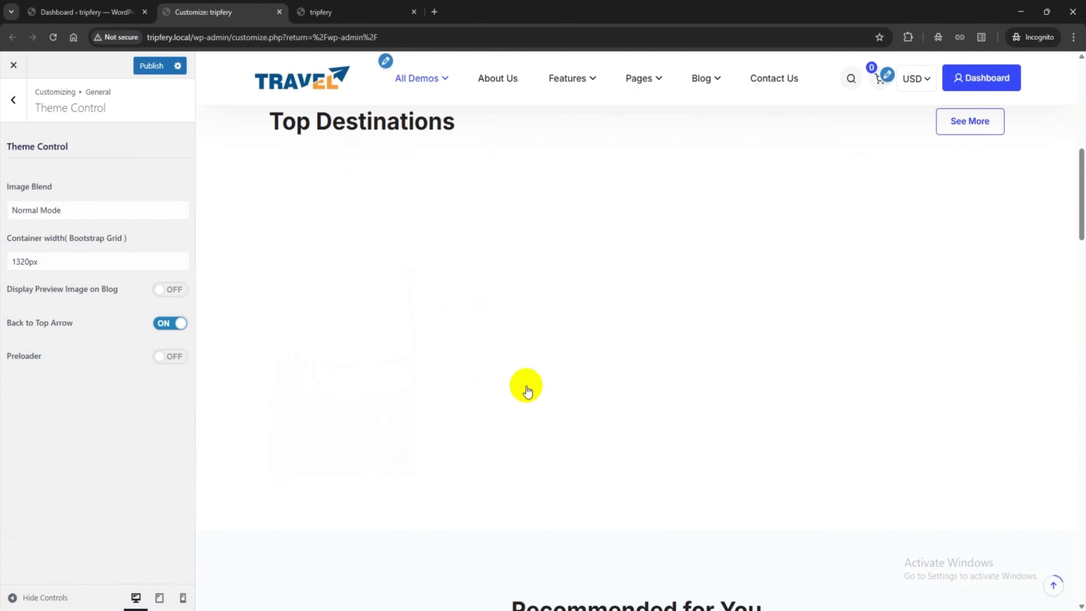
Replace the name part of the contact email in the Email field of the Theme General settings.
left_click(14, 100)
left_click(65, 188)
scroll(94, 343, "down", 8)
scroll(650, 131, "up", 9)
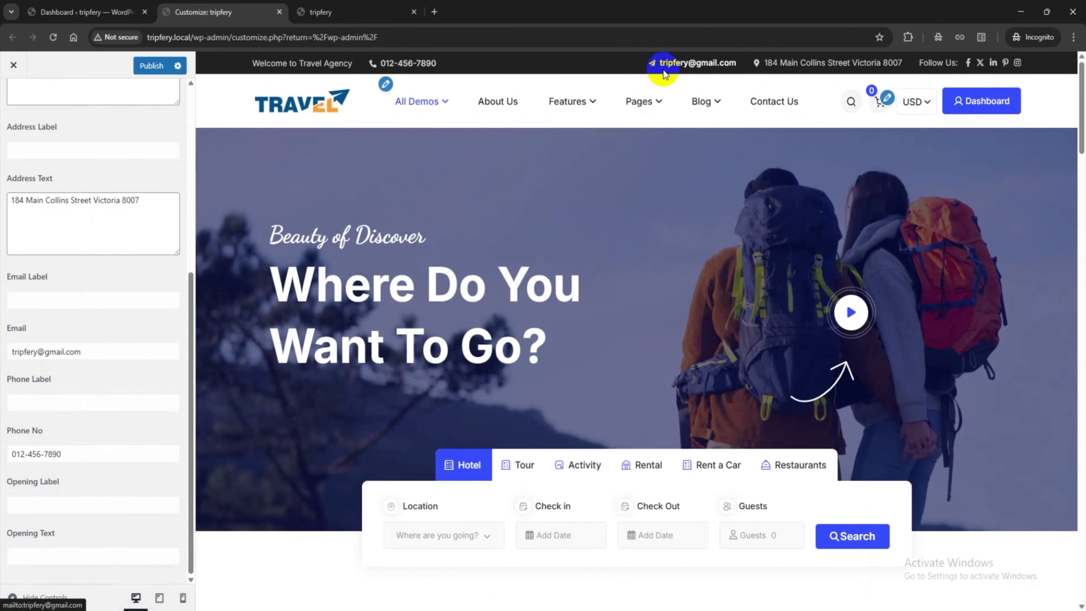
left_click(38, 350)
left_click_drag(38, 352, 3, 355)
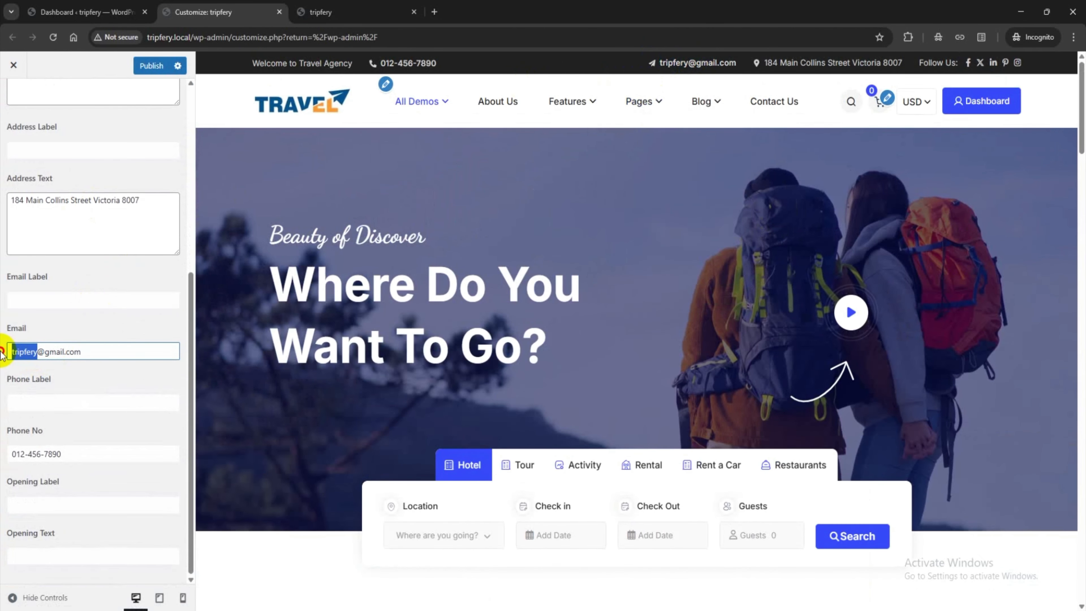
type("demo")
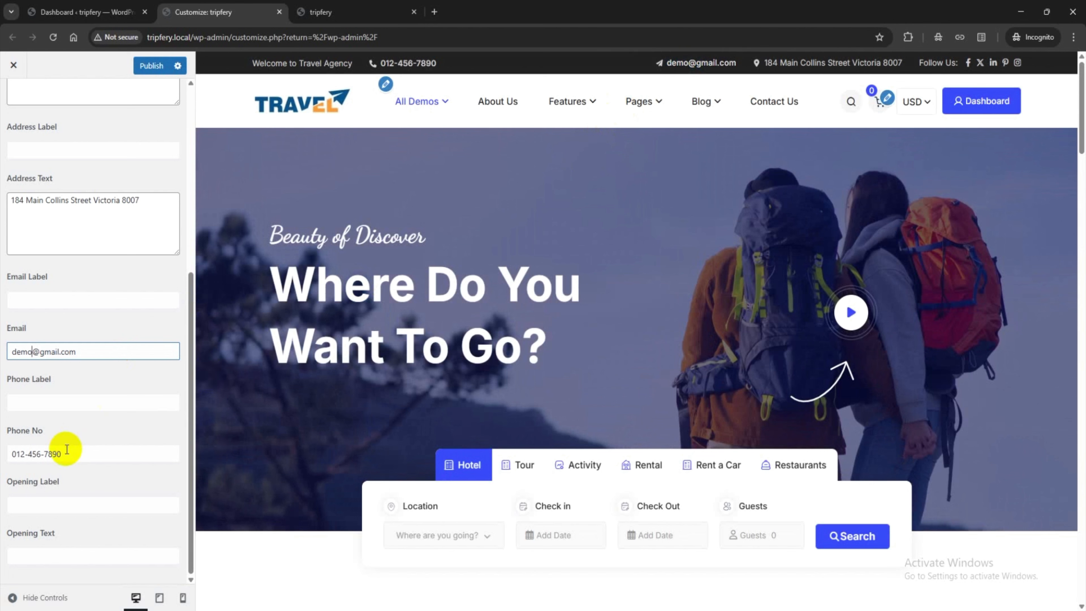
Examine the Phone No and Address Text fields in Theme General, and look into the Header settings.
left_click_drag(66, 454, 2, 456)
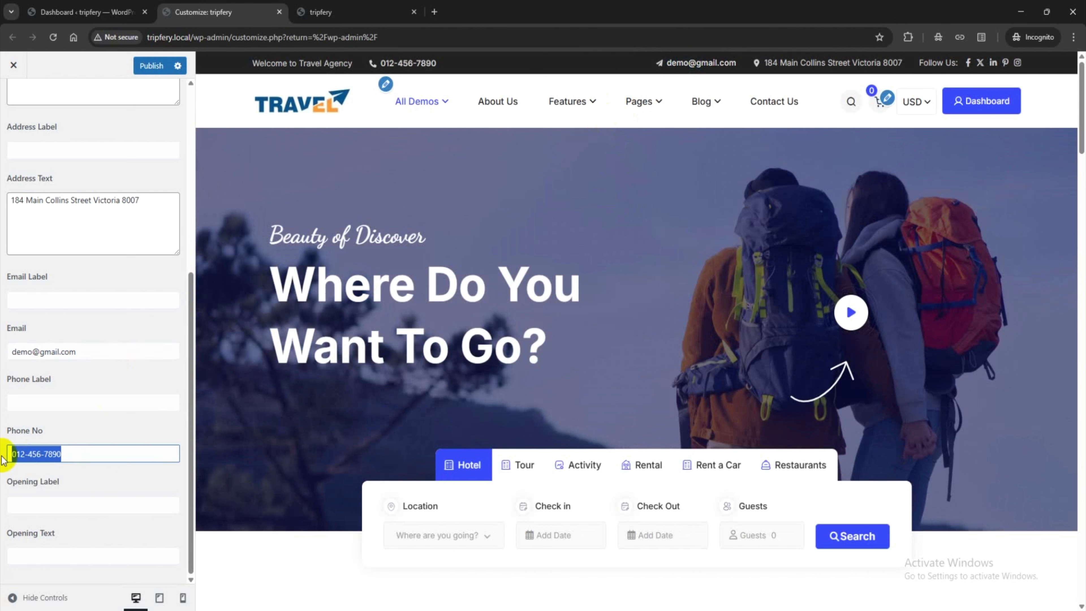
left_click(75, 454)
left_click_drag(148, 201, 3, 203)
left_click(87, 202)
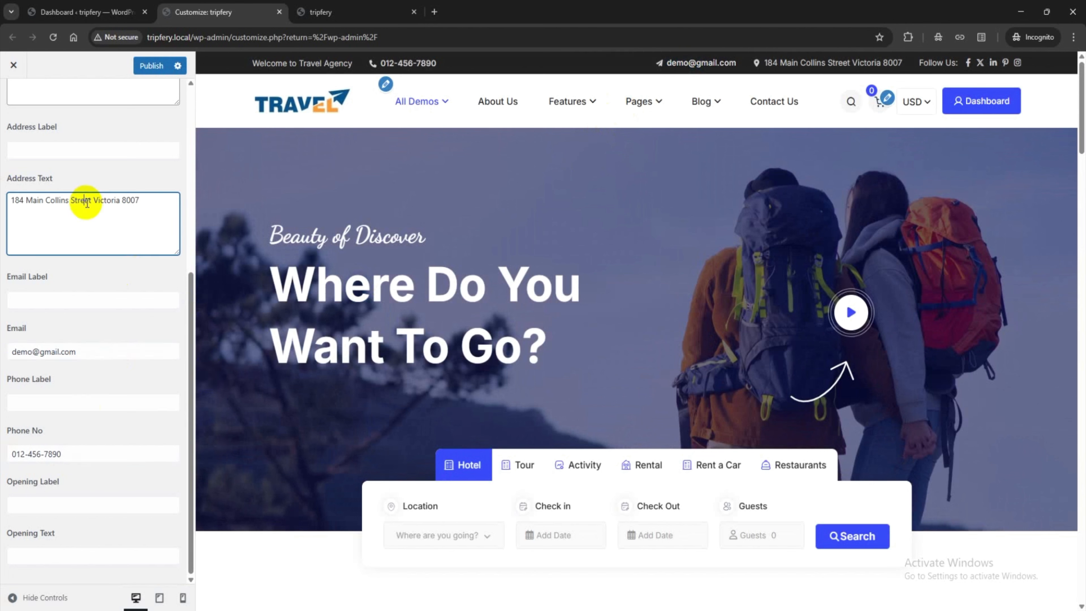
scroll(90, 218, "up", 5)
left_click(13, 99)
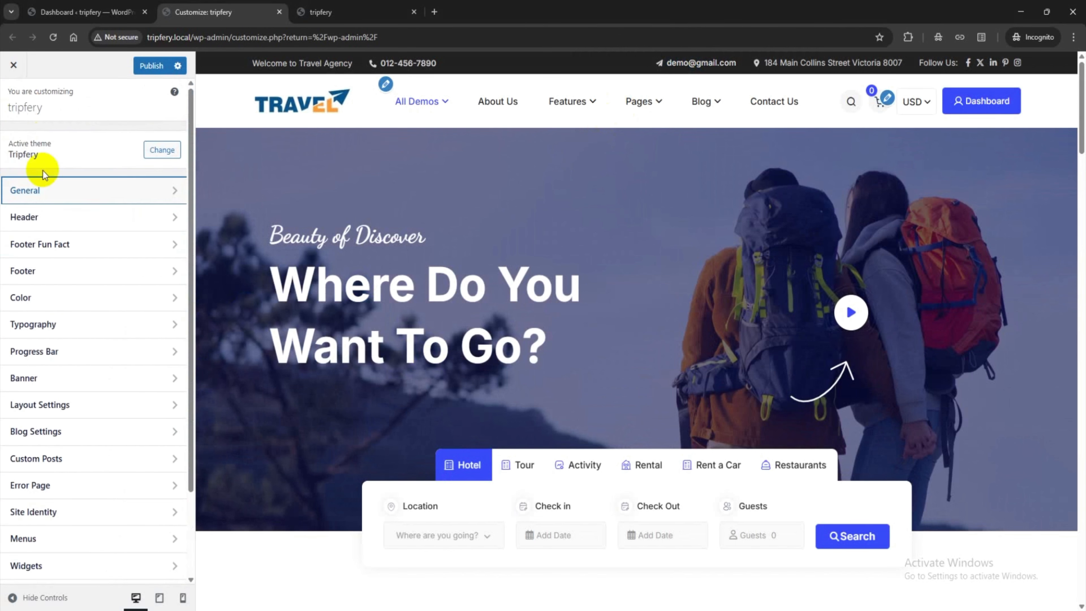
left_click(42, 219)
left_click(13, 99)
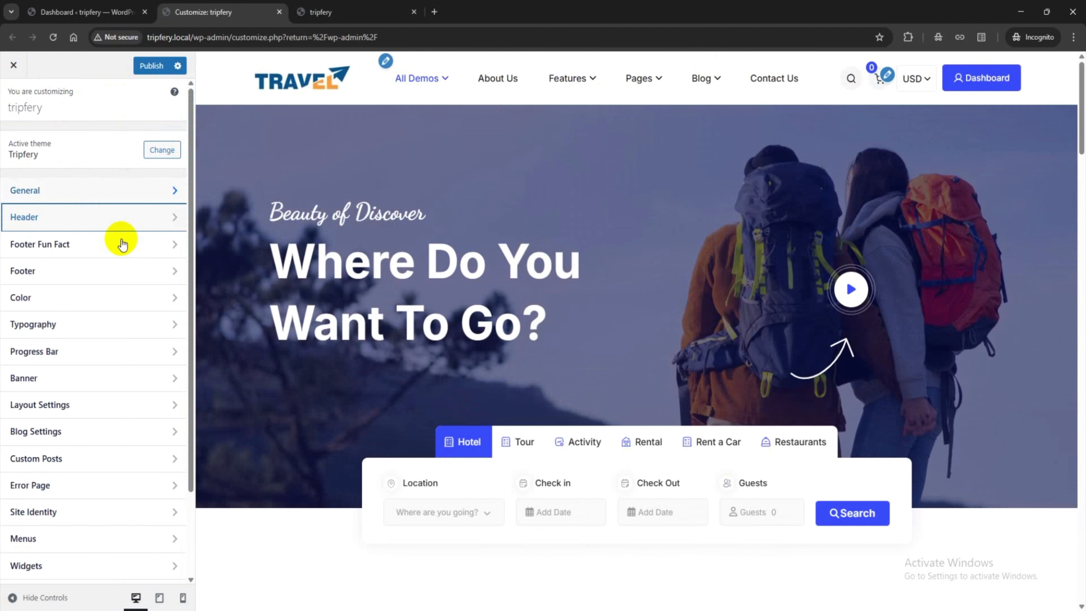
Change the Footer Layout to Layout 2, the white design, and publish the changes.
left_click_drag(1080, 128, 1071, 539)
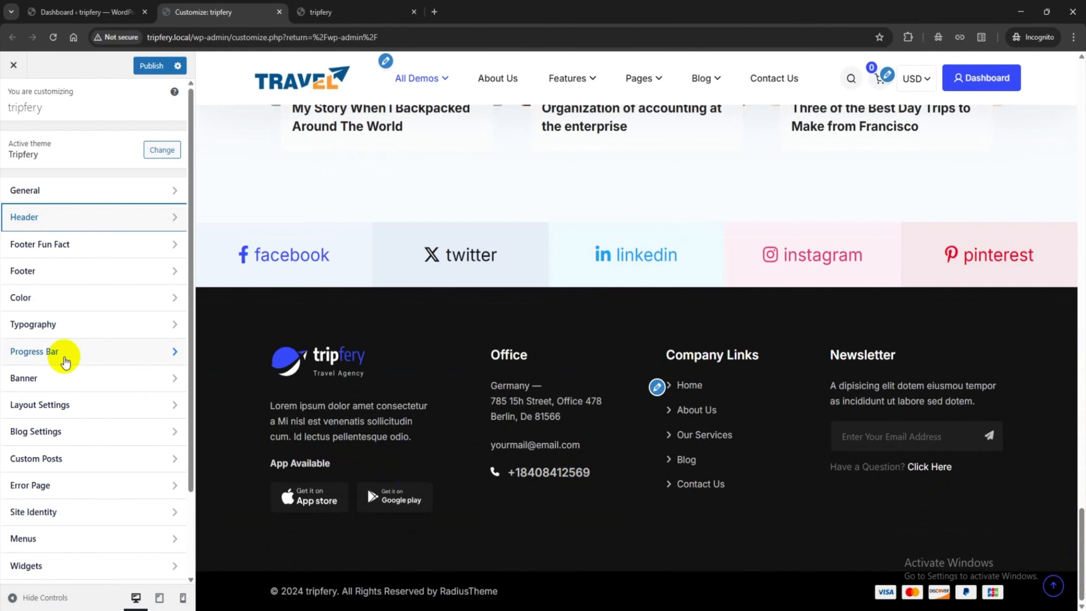
left_click(61, 276)
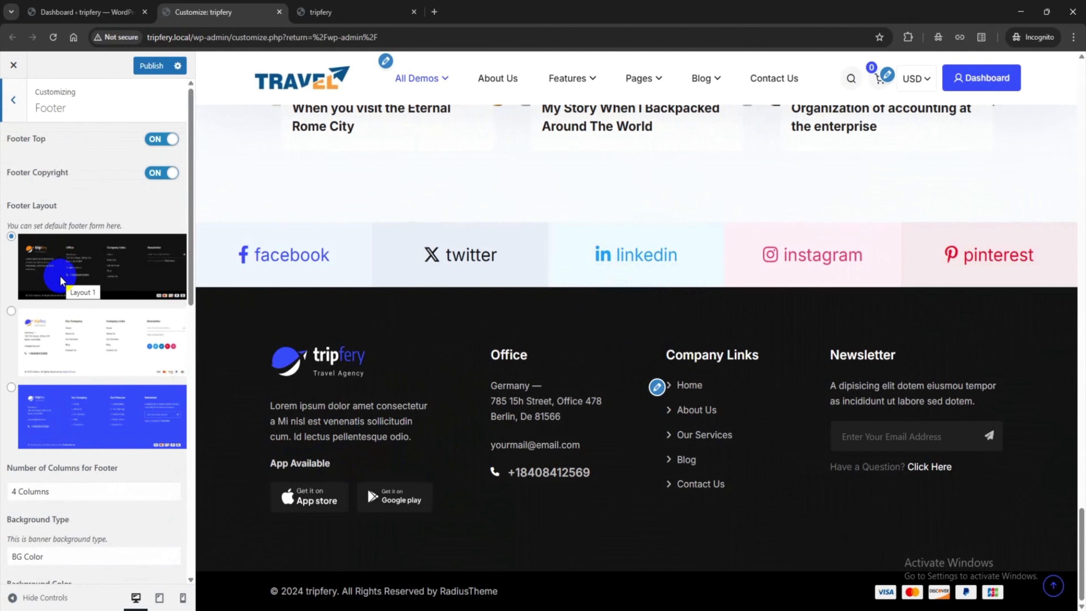
left_click(102, 342)
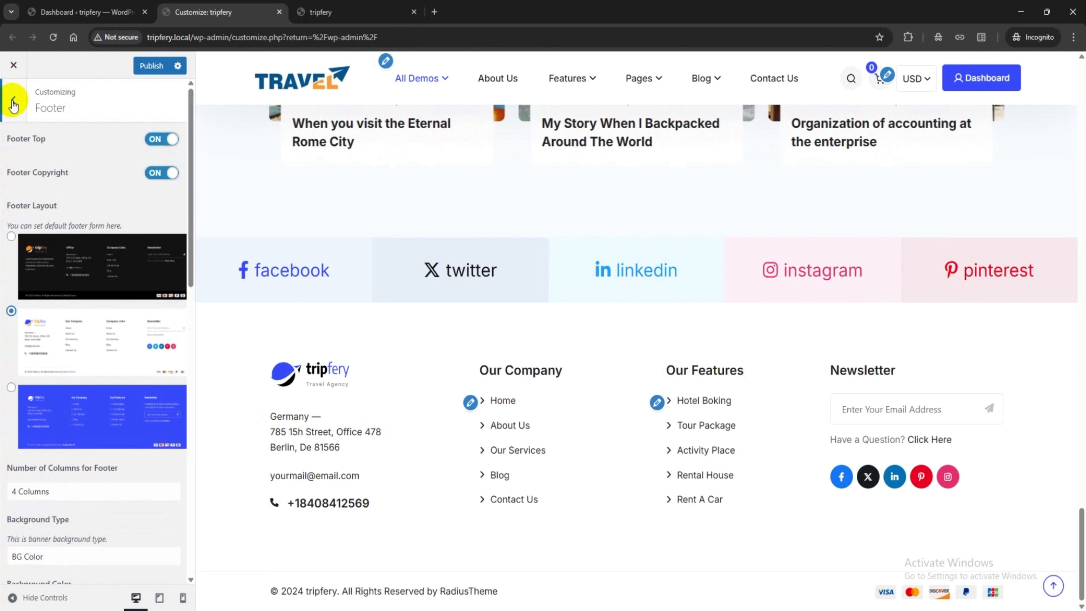
left_click(151, 65)
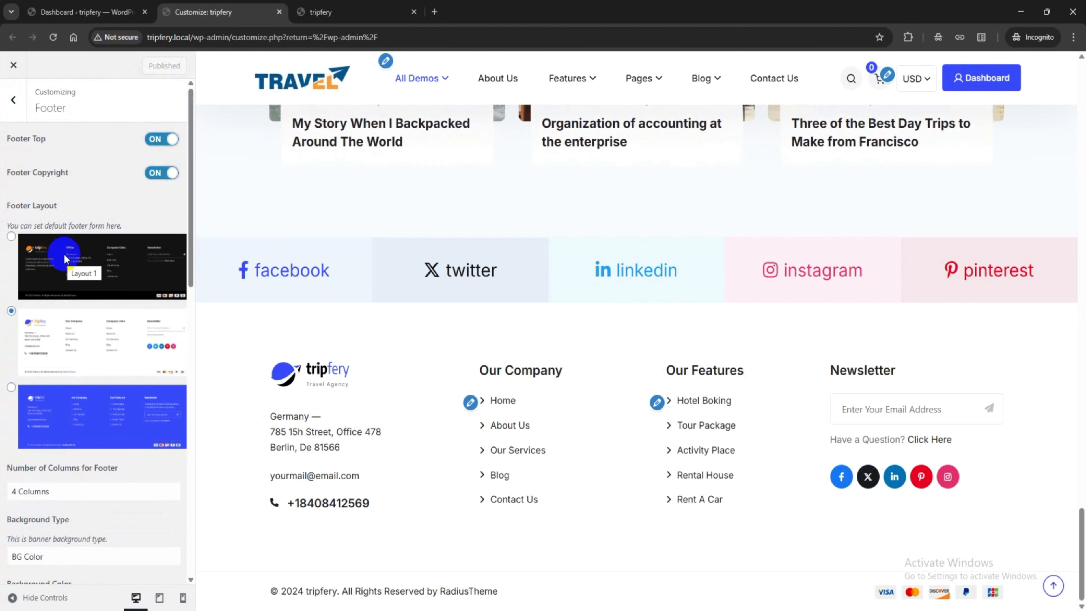
Reload the live home page in its own browser tab, check its footer, and return to the page's beginning.
left_click(348, 5)
left_click(47, 42)
scroll(492, 521, "down", 20)
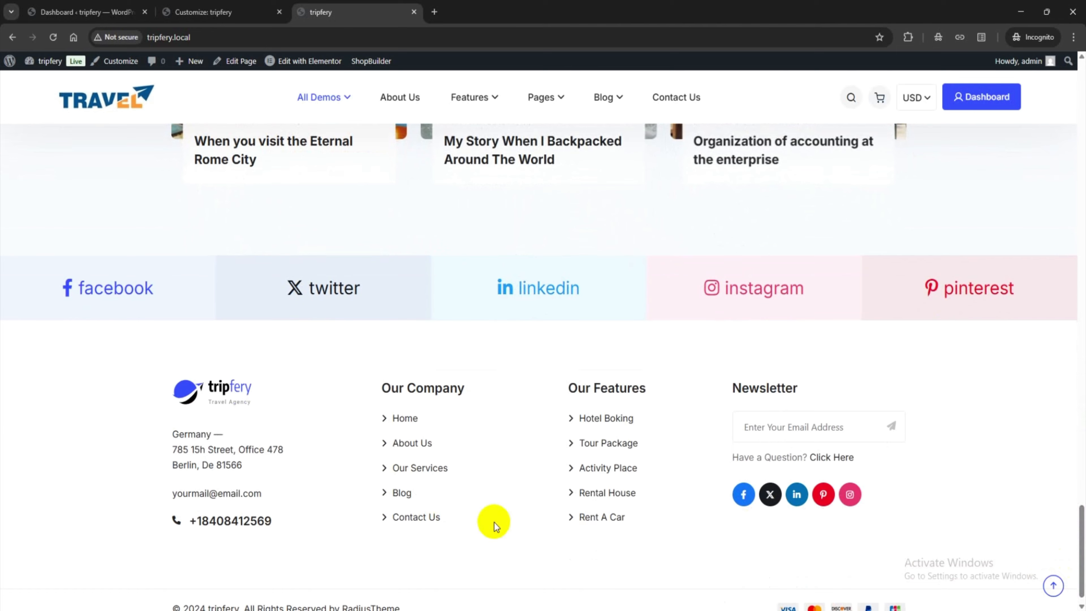
left_click(1052, 584)
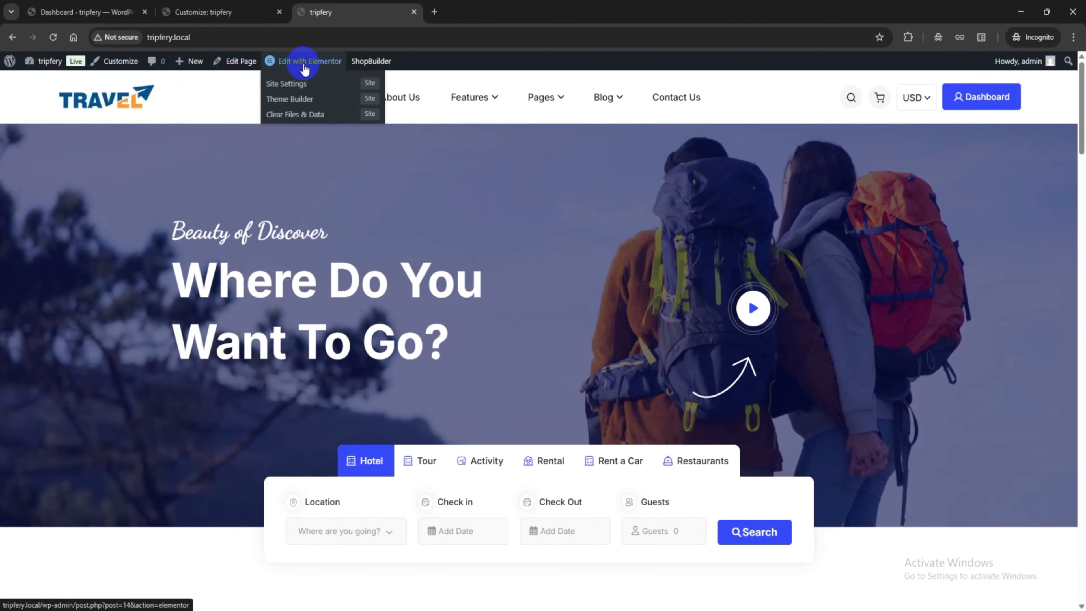
Open the home page for editing with Elementor in a new browser tab and switch to it.
right_click(305, 71)
left_click(336, 78)
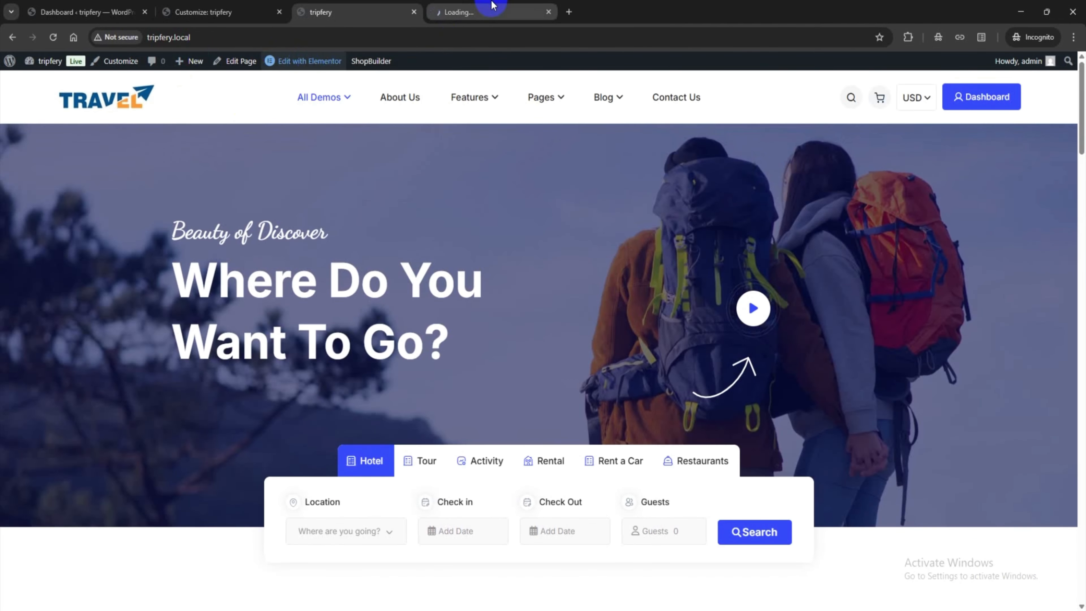
left_click(492, 8)
Inspect the content settings of the "Beauty of Discover" heading and the BA Search Form widget, including the search form's category options.
left_click(342, 213)
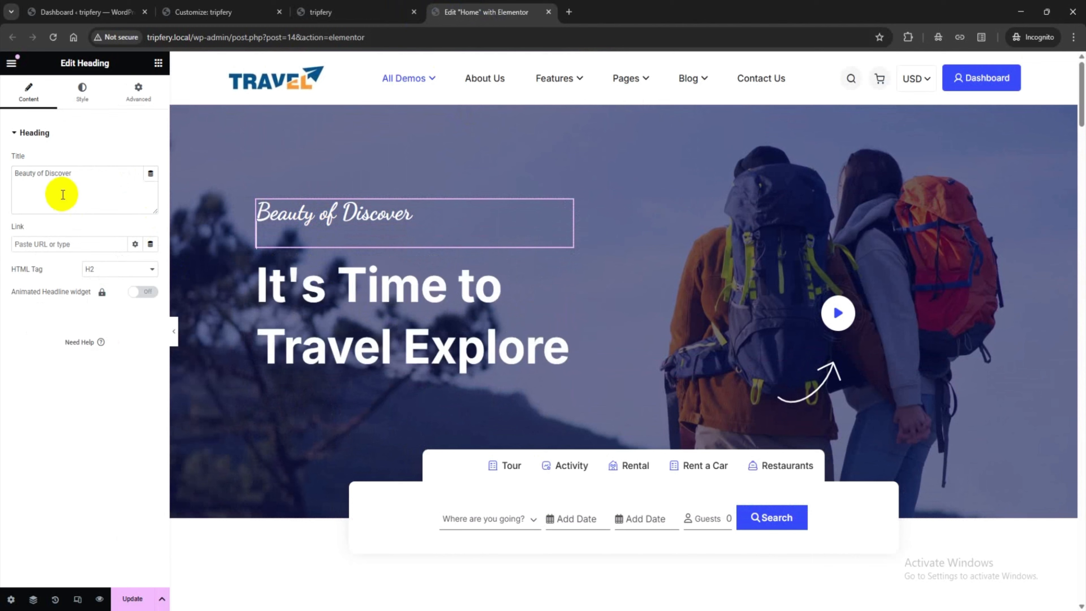
scroll(464, 326, "down", 2)
scroll(464, 326, "down", 3)
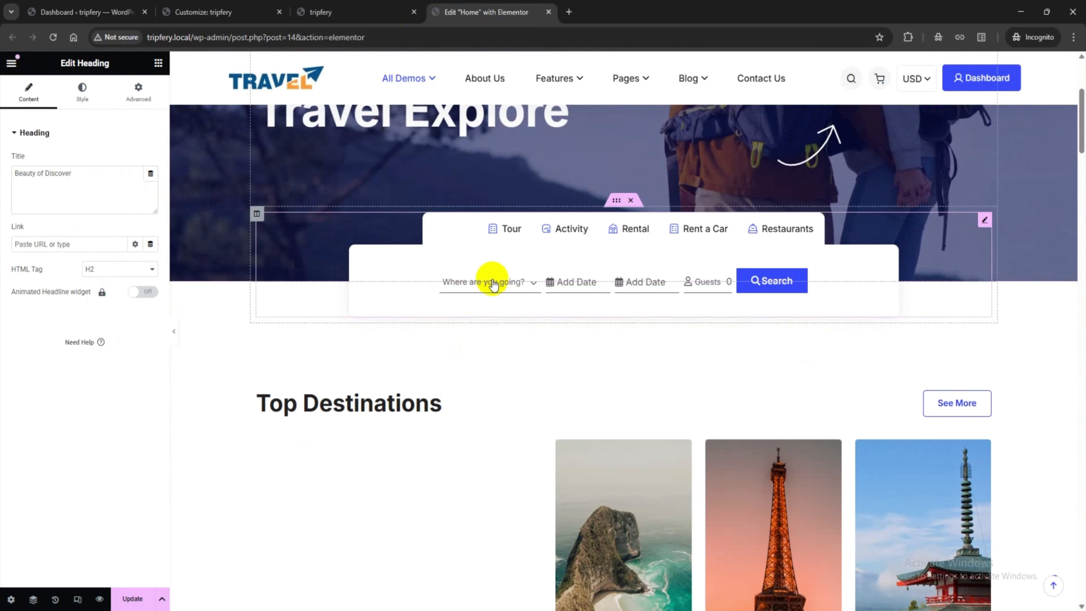
left_click(616, 269)
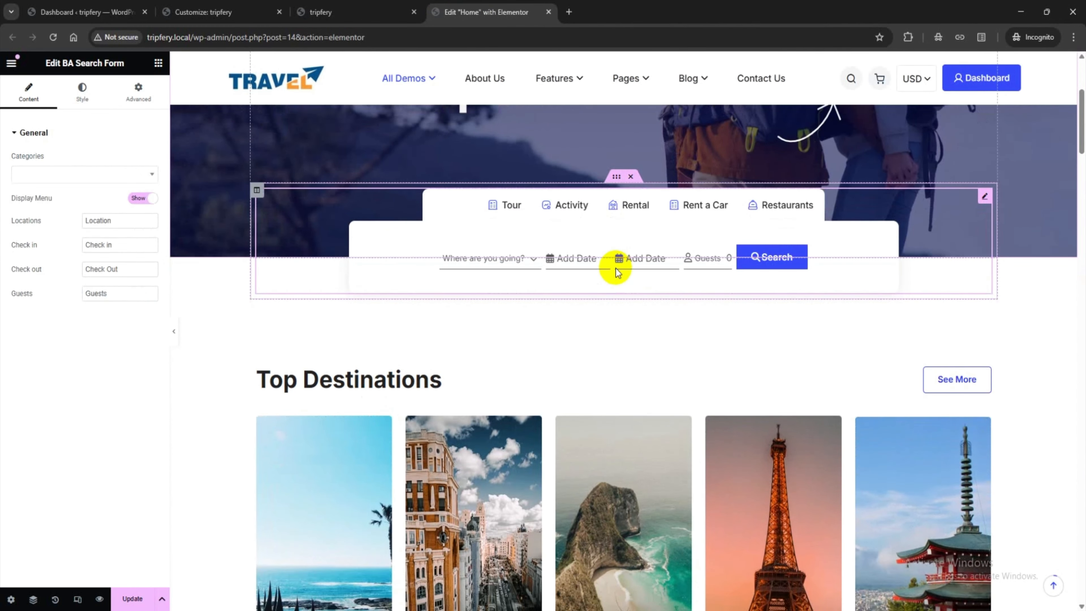
left_click(81, 177)
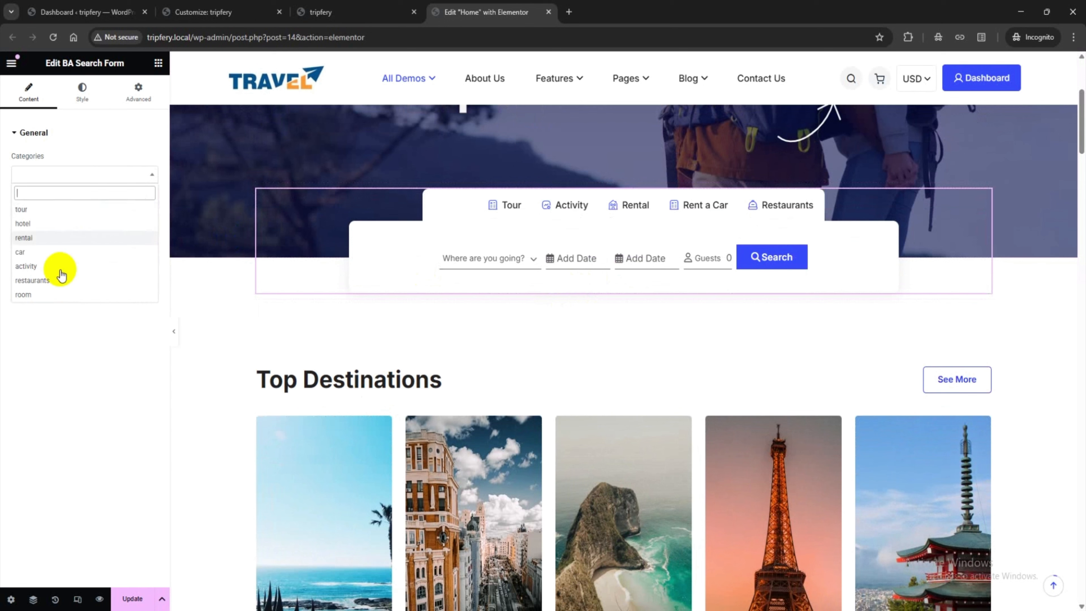
left_click(61, 359)
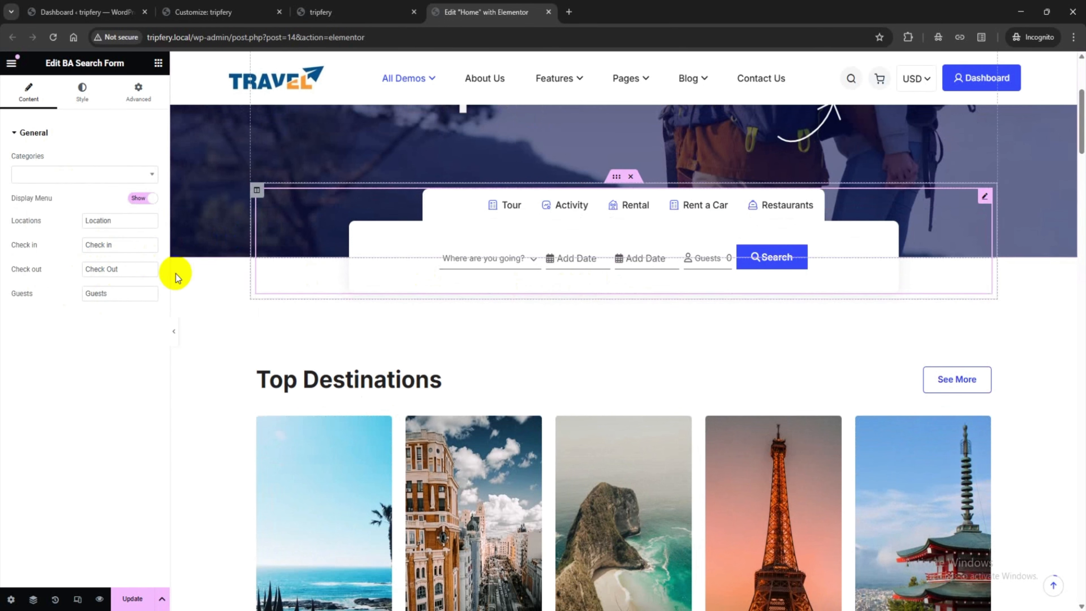
Inspect the content settings of the Top Destinations widget and the booking services widget under Recommended for You.
scroll(440, 365, "down", 3)
left_click(507, 432)
scroll(556, 385, "down", 10)
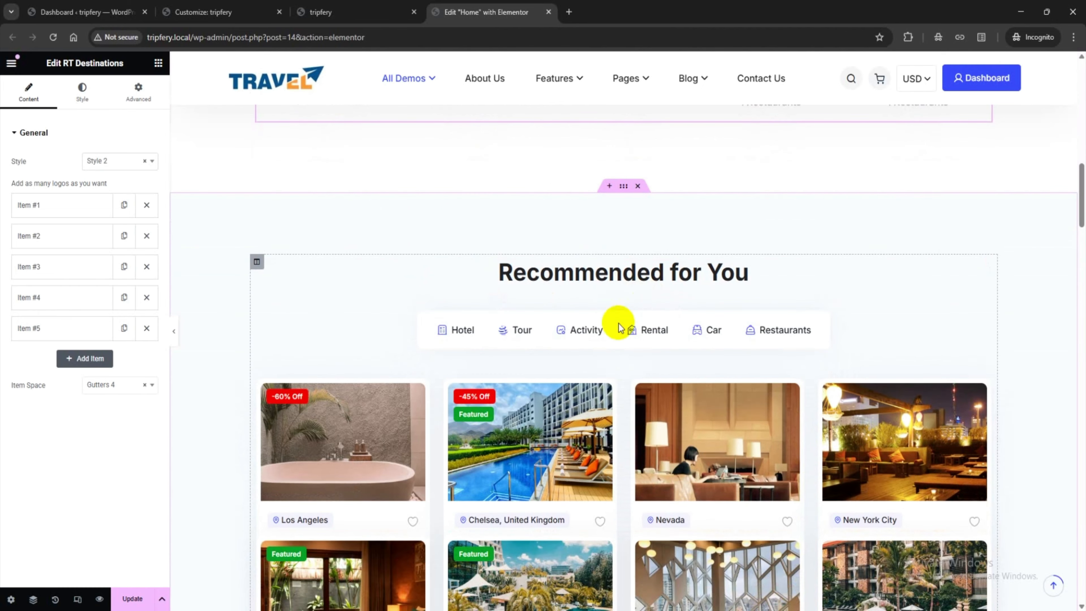
scroll(620, 323, "down", 2)
left_click(507, 302)
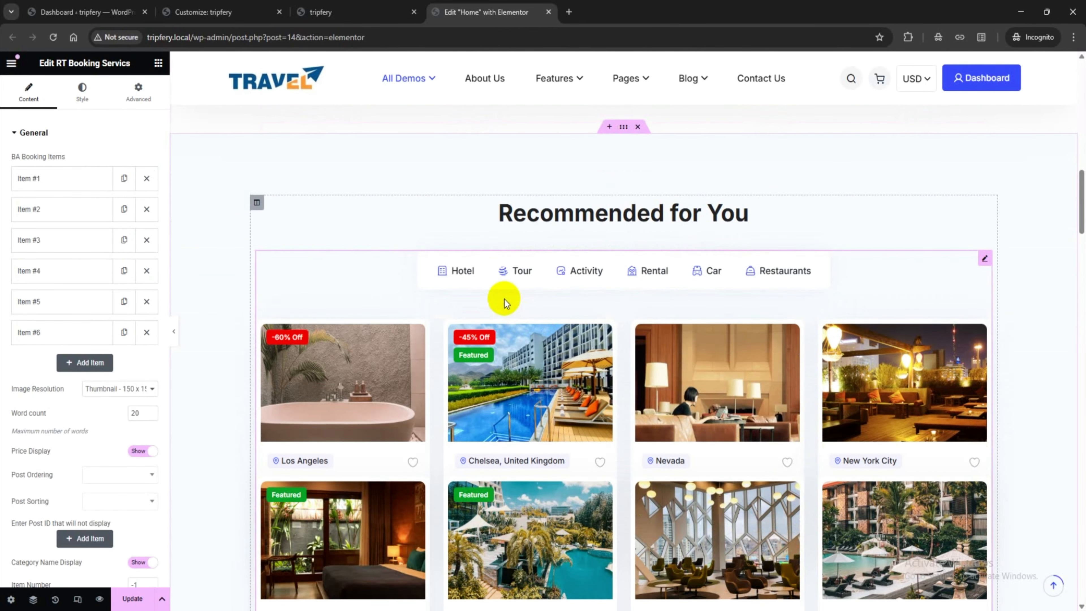
scroll(508, 304, "down", 2)
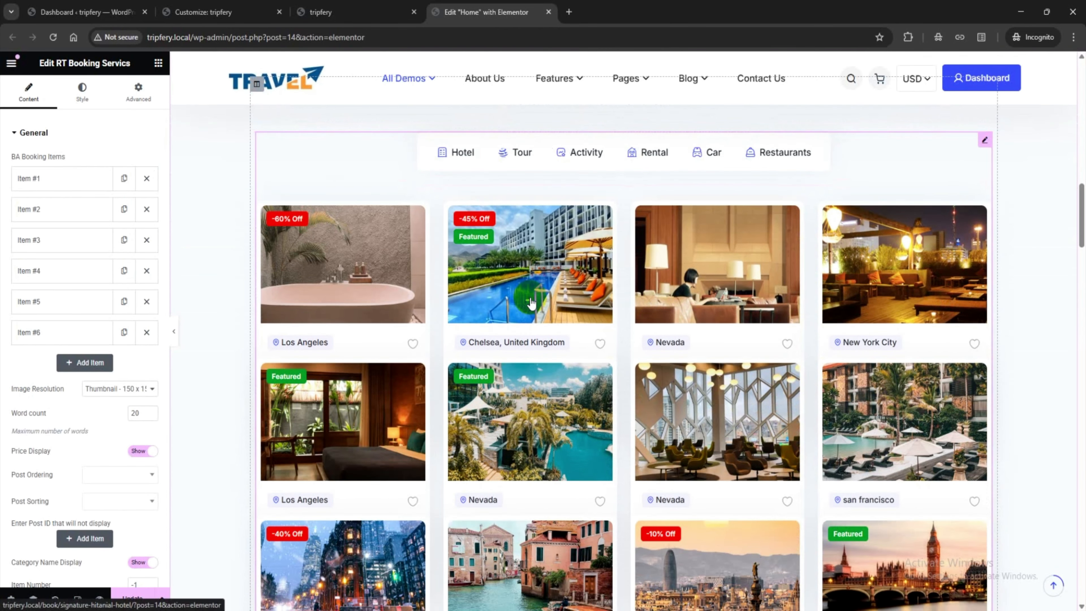
scroll(77, 363, "down", 2)
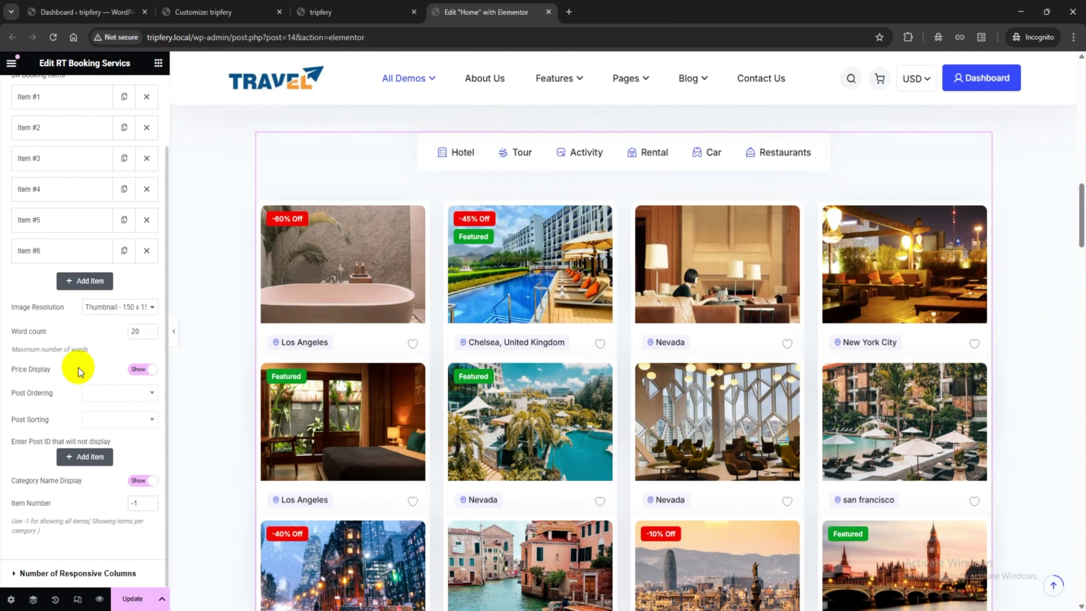
Try 3 Col for desktops above 1199px in the booking services widget's responsive columns, and restore 4 Col.
left_click(79, 573)
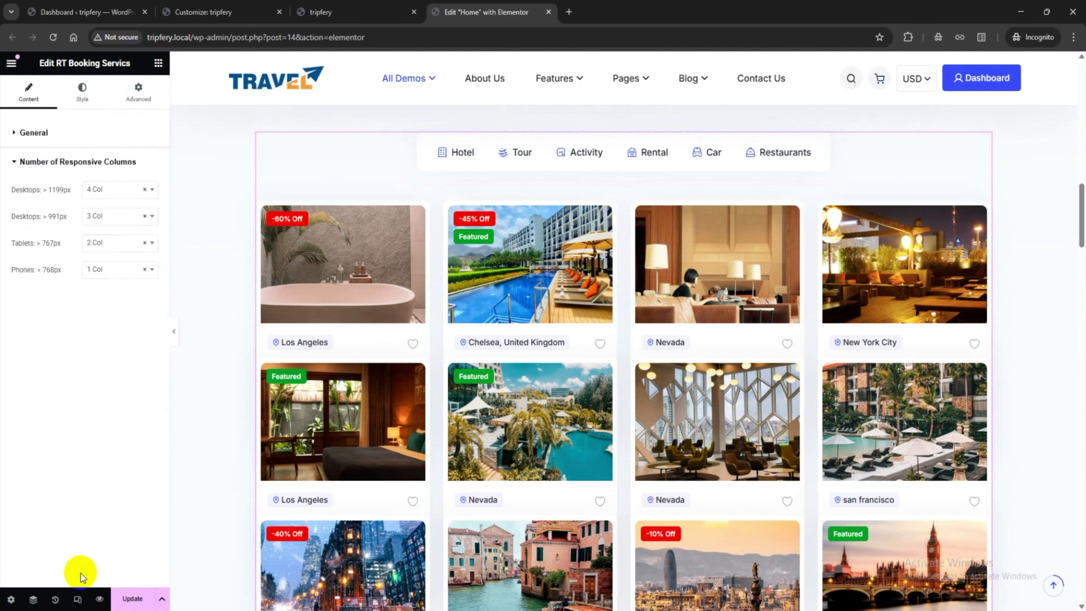
left_click(101, 190)
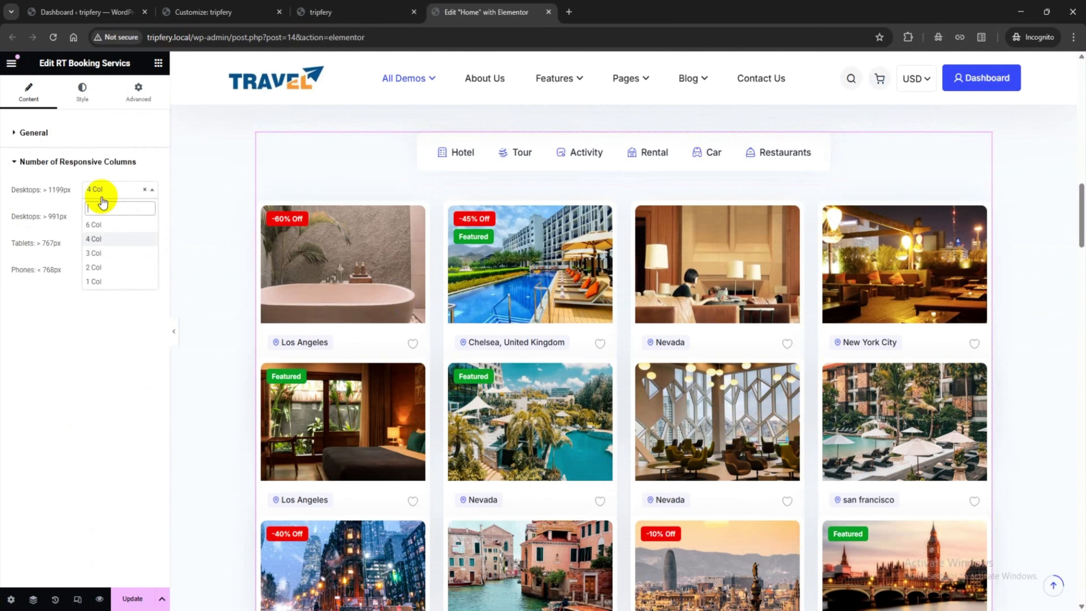
left_click(101, 253)
scroll(641, 359, "down", 20)
left_click(109, 190)
left_click(101, 239)
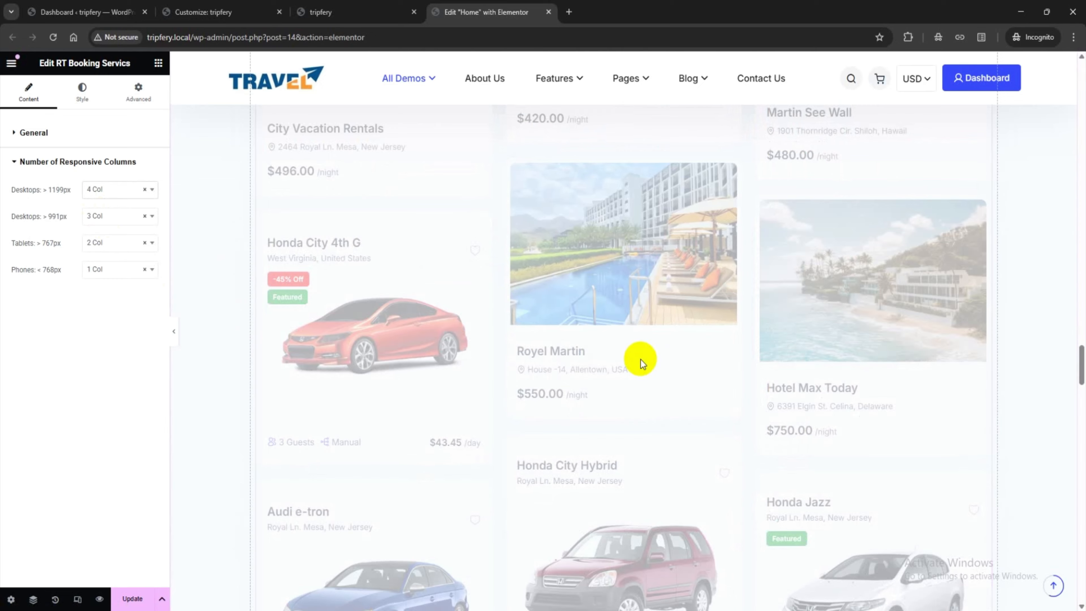
Inspect the image settings of the "Time To Explore New Places" banner and view the page down to Client Testimonial.
scroll(654, 360, "down", 3)
scroll(653, 359, "up", 8)
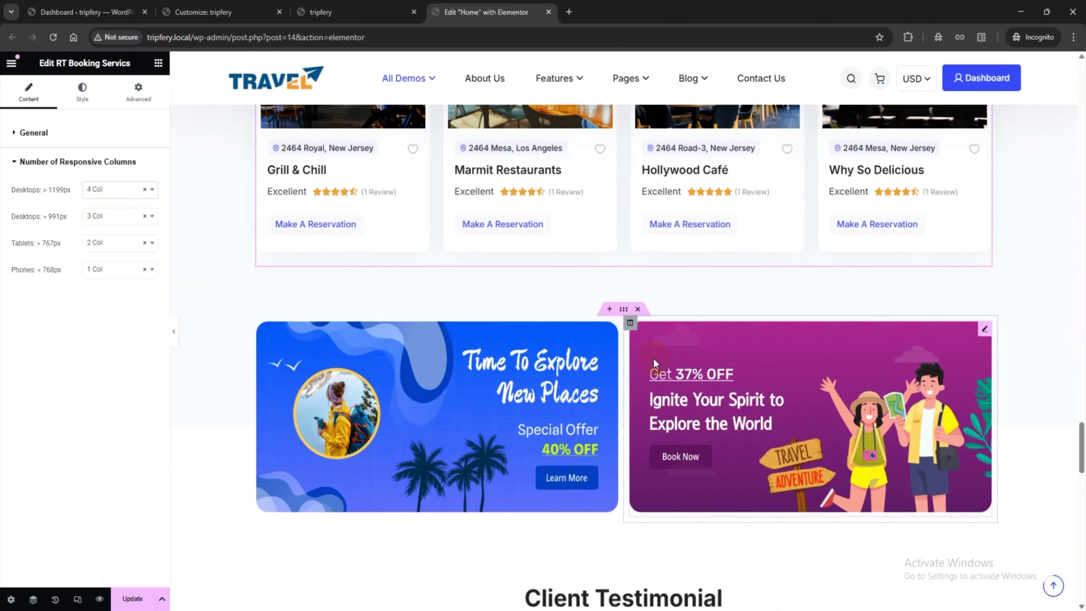
scroll(653, 357, "down", 5)
left_click(431, 321)
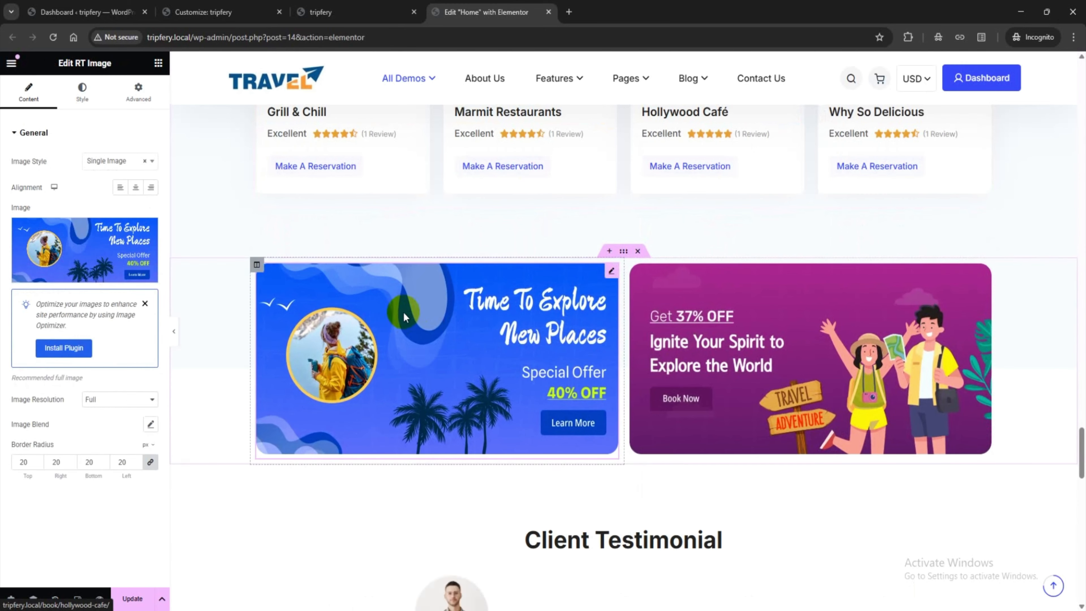
scroll(403, 311, "down", 7)
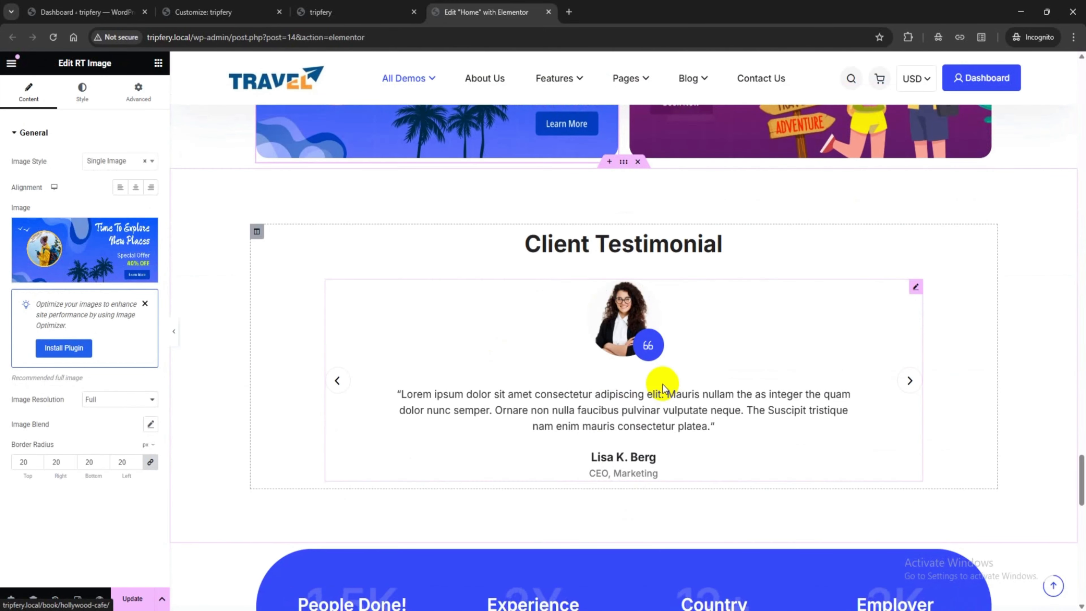
Inspect the content settings of the Client Testimonial widget, including its slider layout options.
left_click(659, 376)
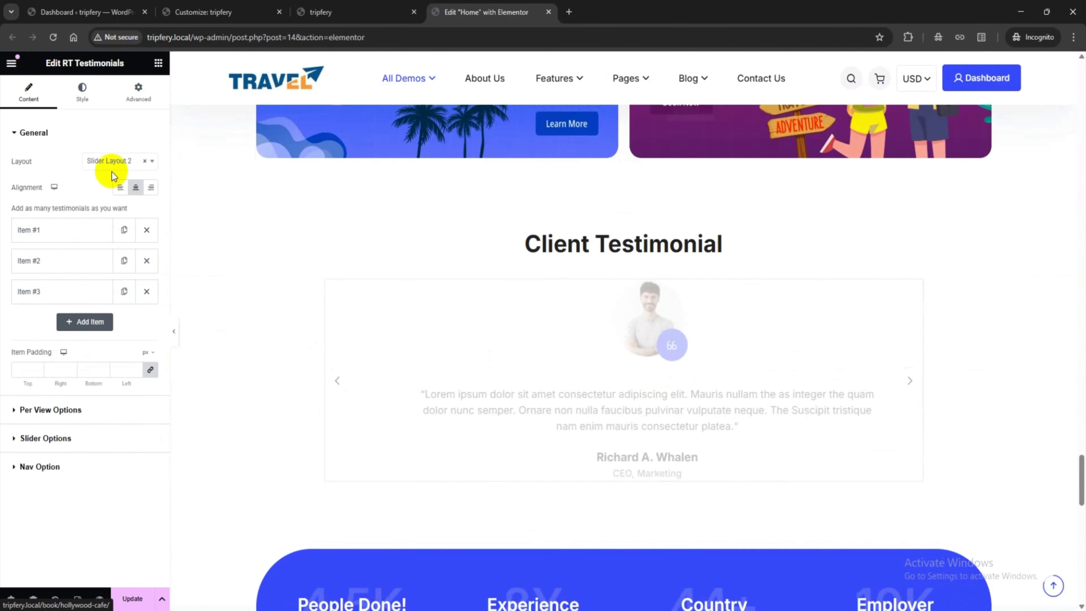
left_click(110, 161)
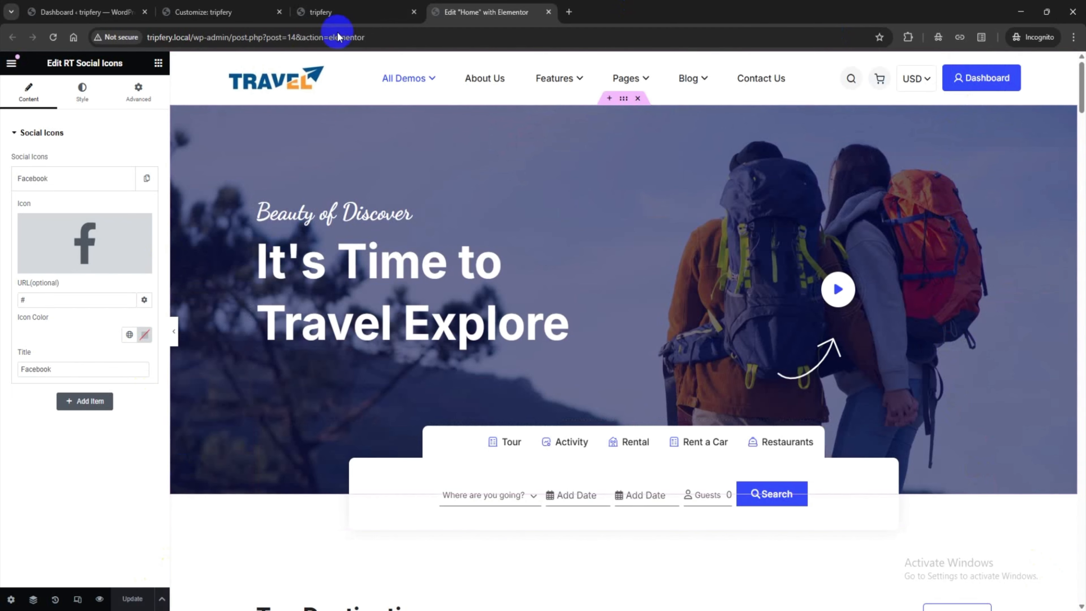
Reload the live Tripfery home page and review its hero heading, Top Destinations, hotel listings and promotional banners down to Client Testimonial.
left_click(325, 12)
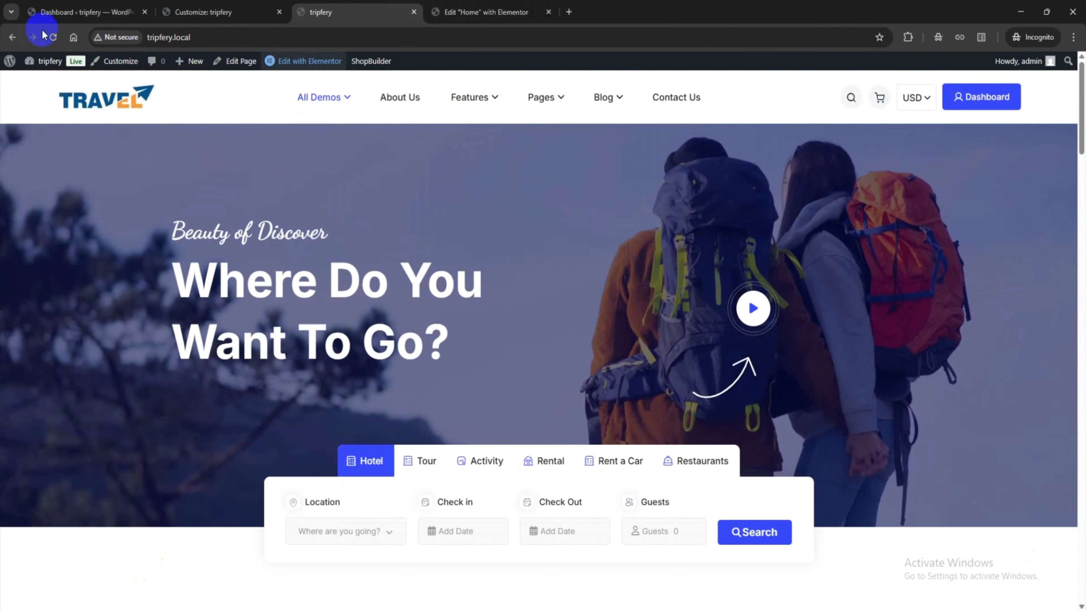
left_click(53, 36)
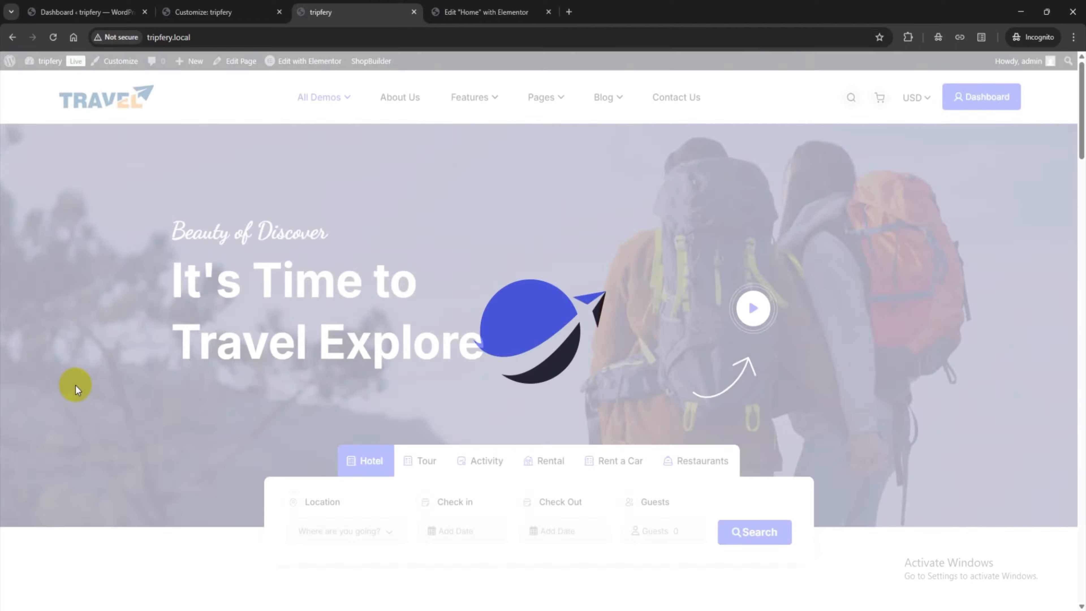
scroll(513, 348, "down", 8)
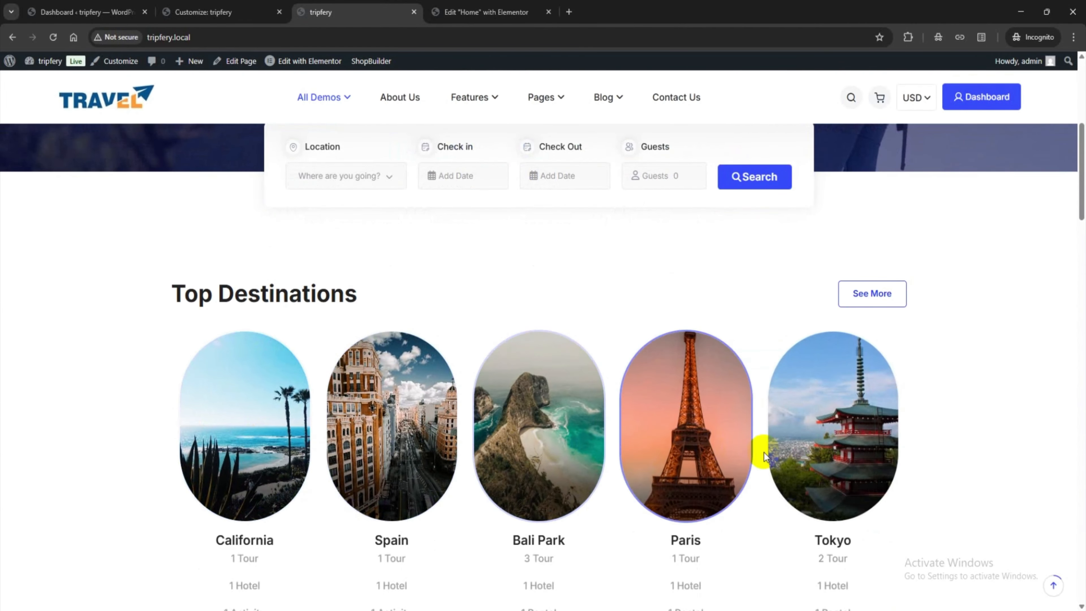
scroll(764, 456, "down", 15)
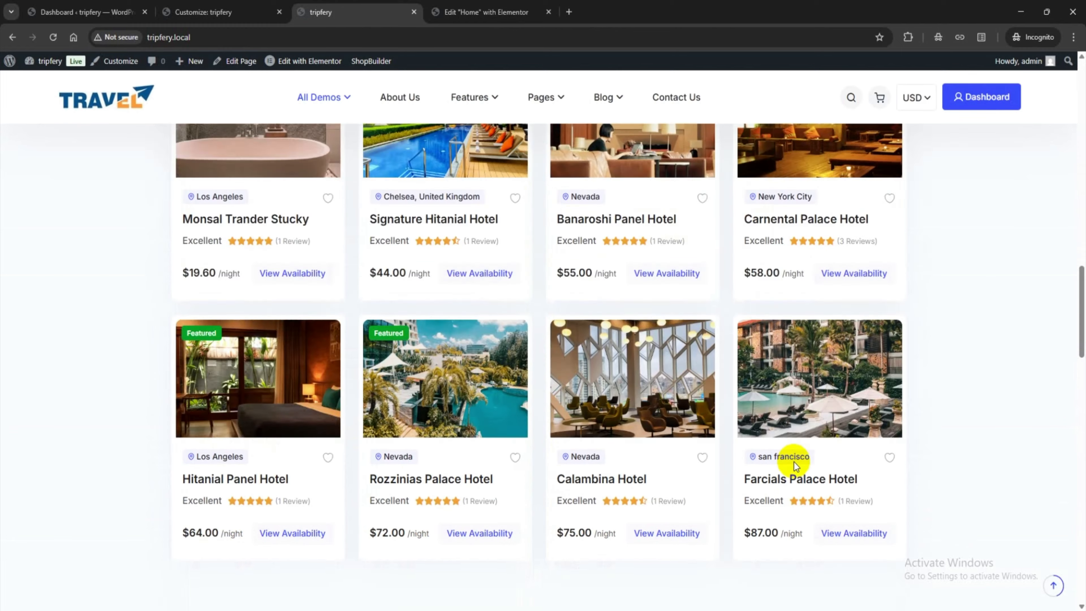
scroll(793, 464, "down", 8)
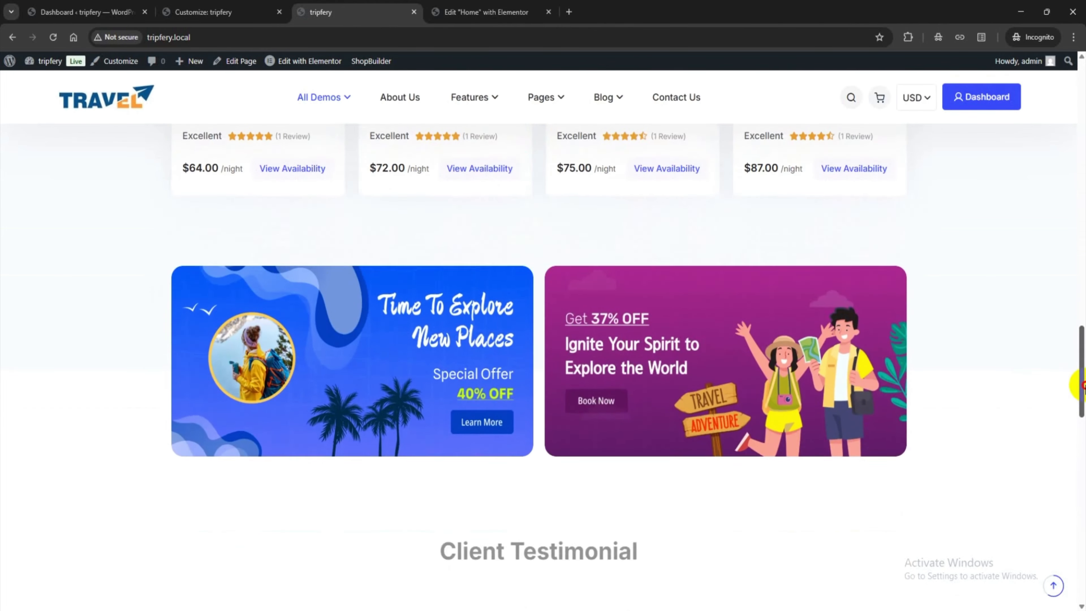